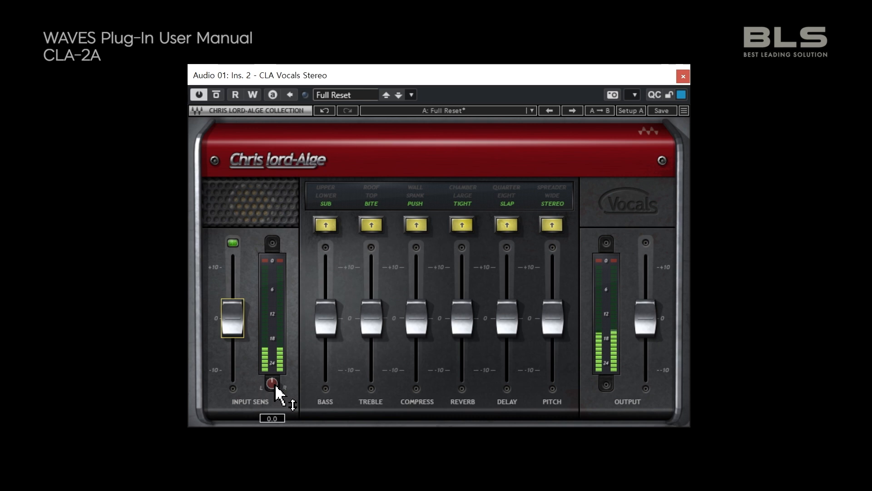
Try the left/right balance knob below the input level meter
drag(276, 385, 275, 409)
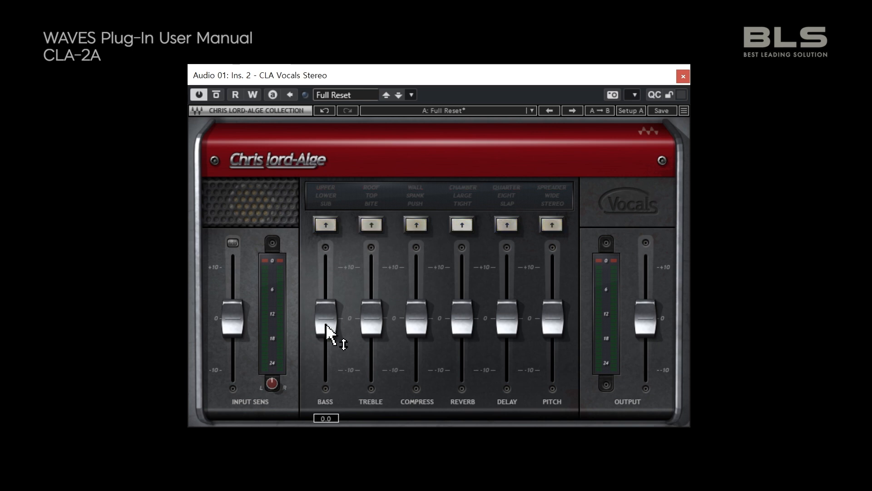
Turn on the Bass section in Sub mode and sweep its fader to about +10, down to -10, and back up to about +10
click(326, 224)
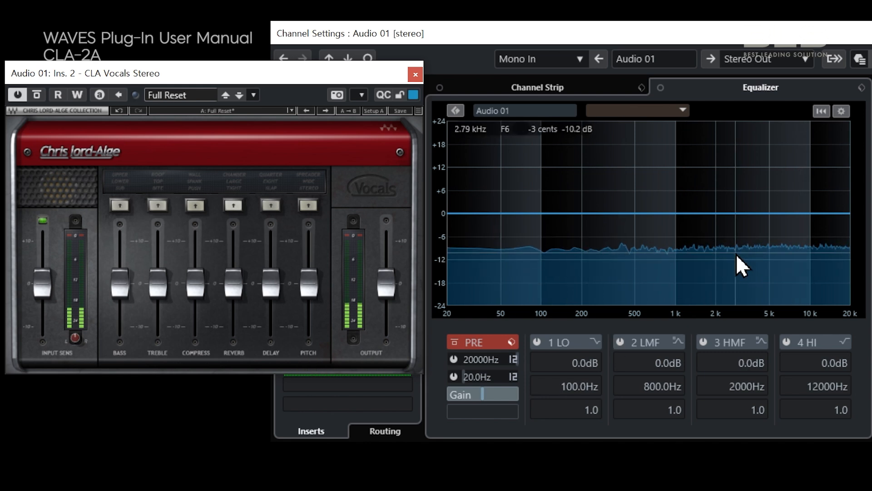
mouse_move(118, 280)
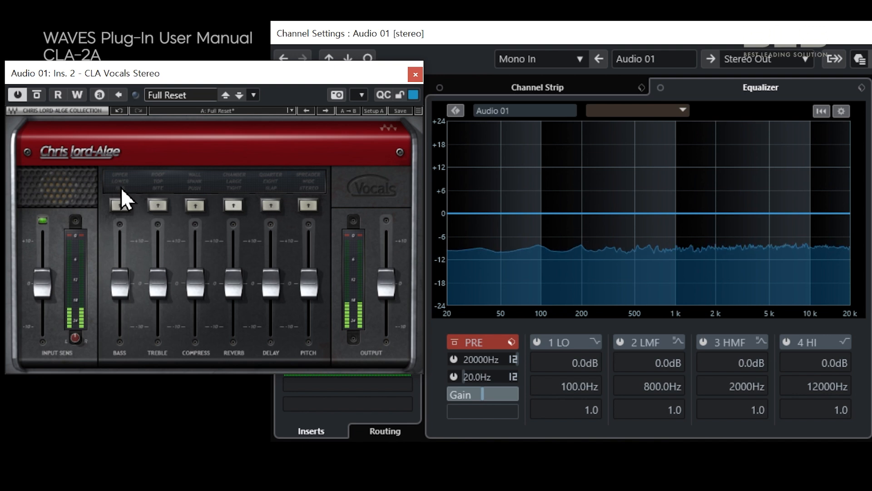
click(120, 206)
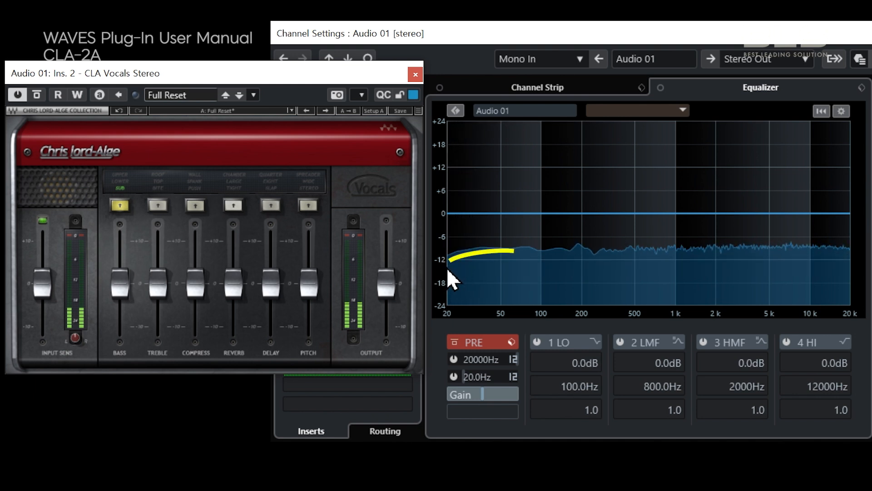
drag(120, 277, 120, 235)
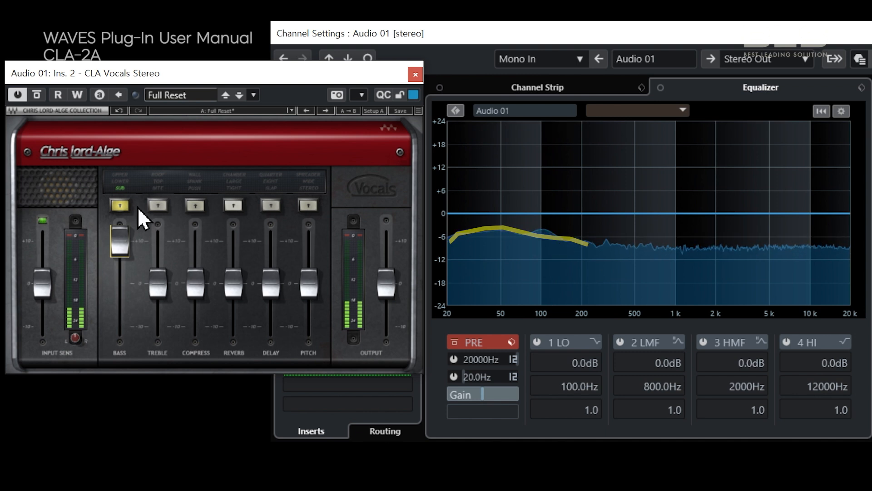
drag(127, 239, 120, 326)
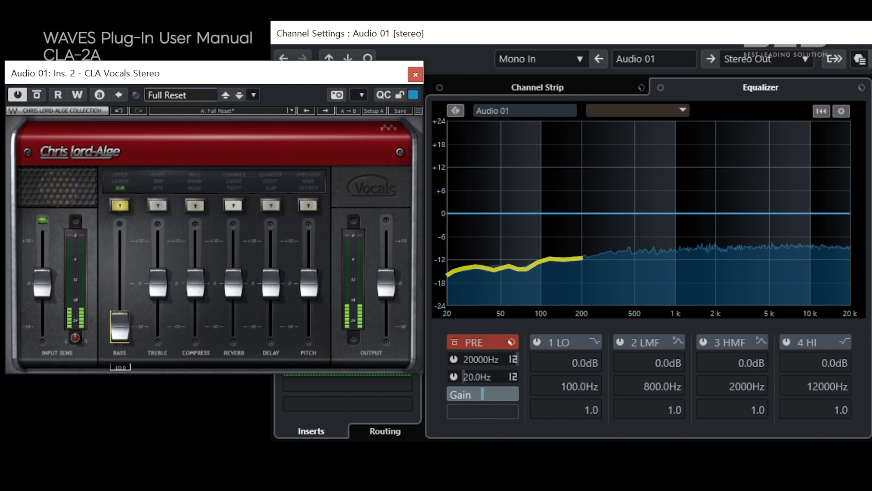
drag(120, 326, 120, 241)
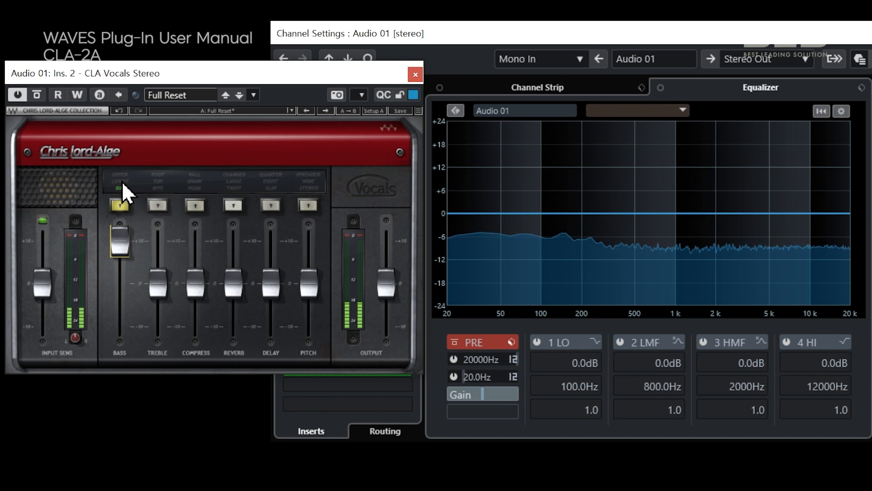
Alternate the Bass mode between Lower and Sub to compare their frequency curves, ending on Lower
click(122, 182)
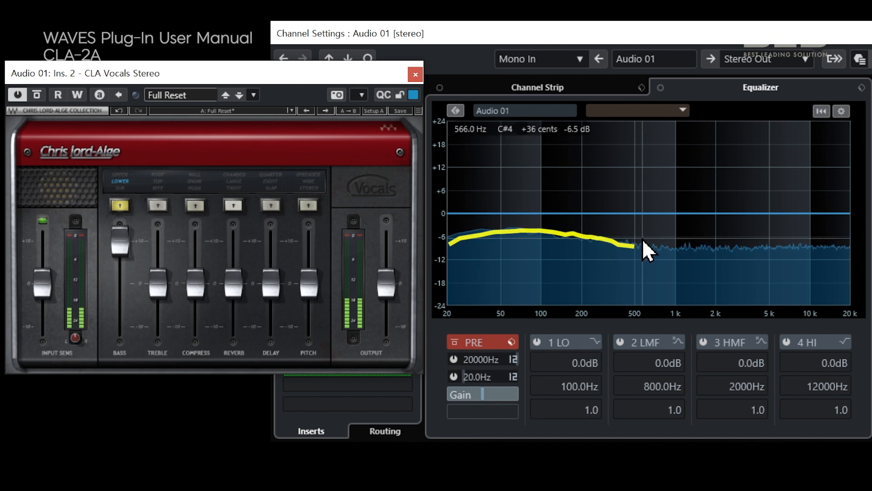
click(119, 189)
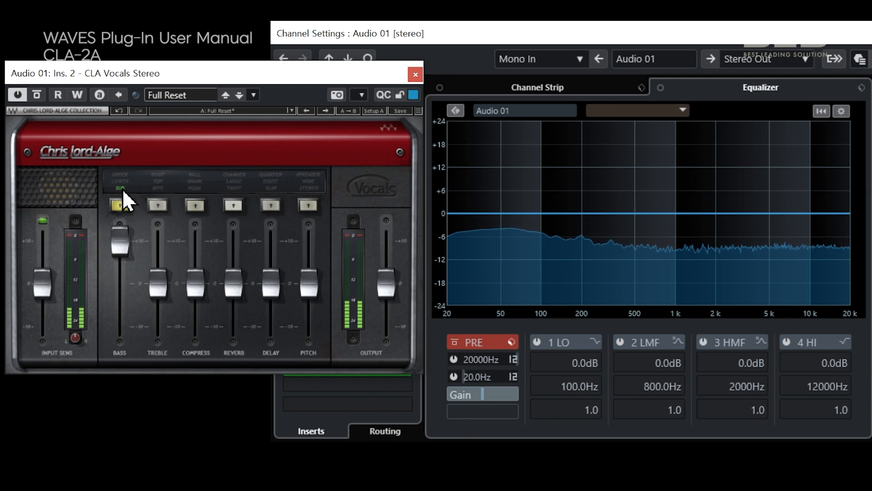
click(123, 181)
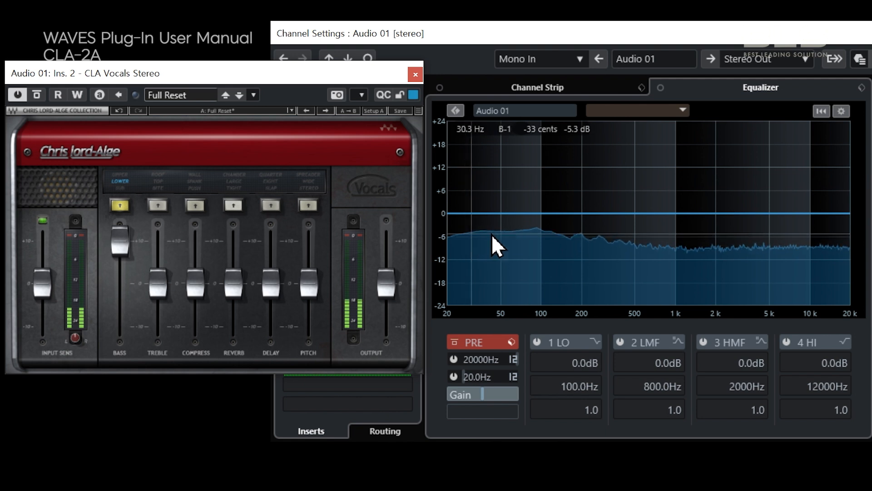
Set the Bass mode to Upper and switch repeatedly between Upper and Lower to compare their frequency curves
click(122, 175)
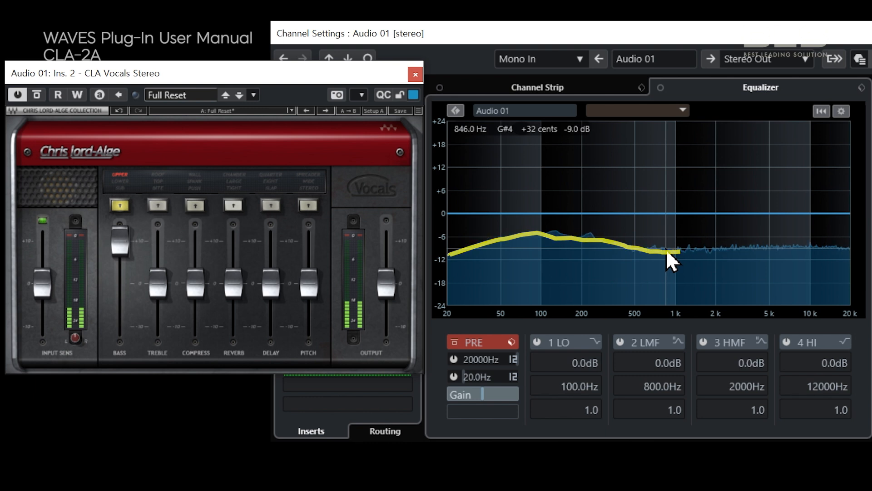
click(123, 184)
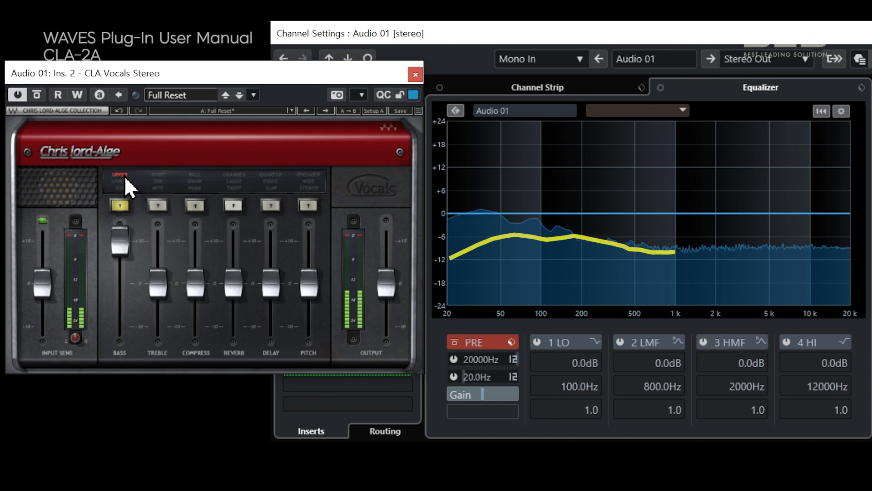
click(124, 176)
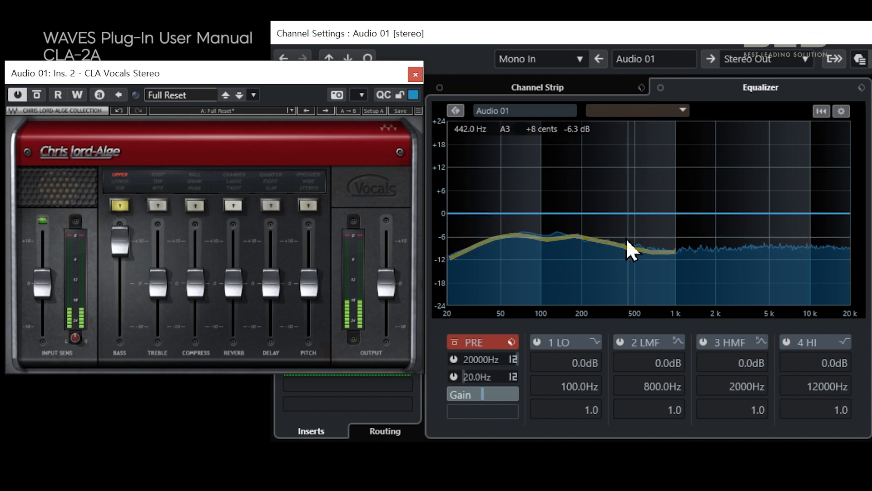
click(123, 184)
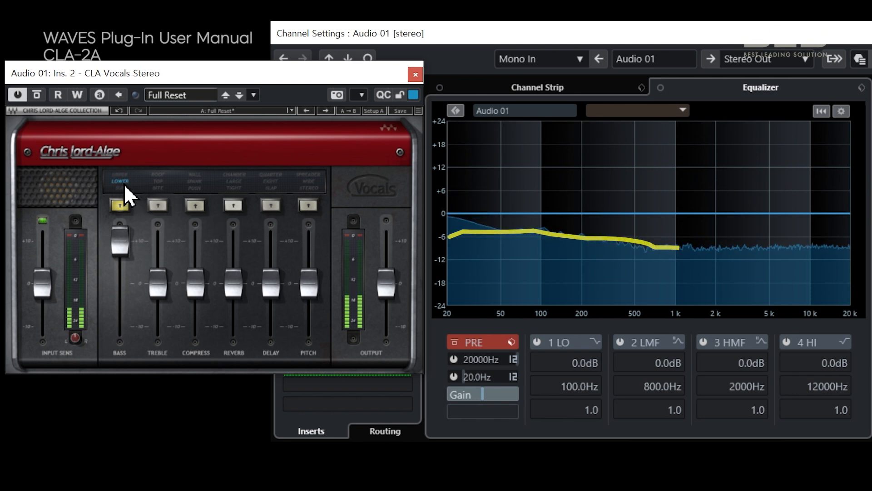
click(123, 176)
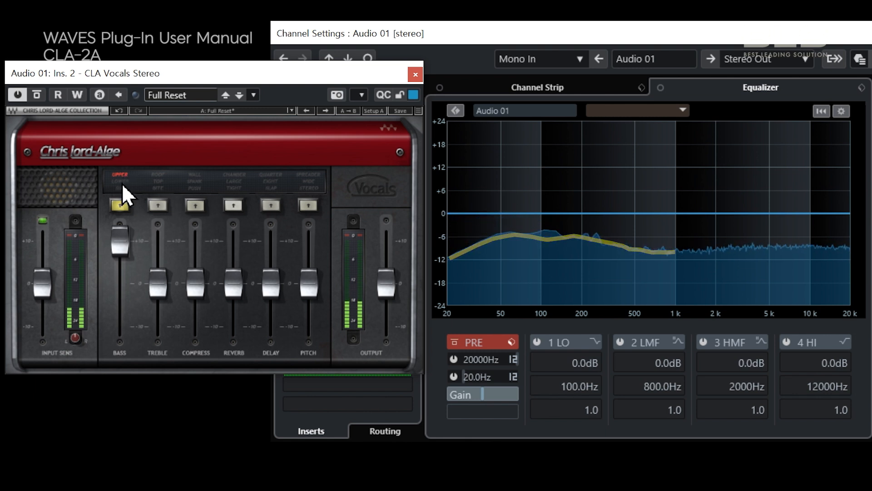
click(122, 186)
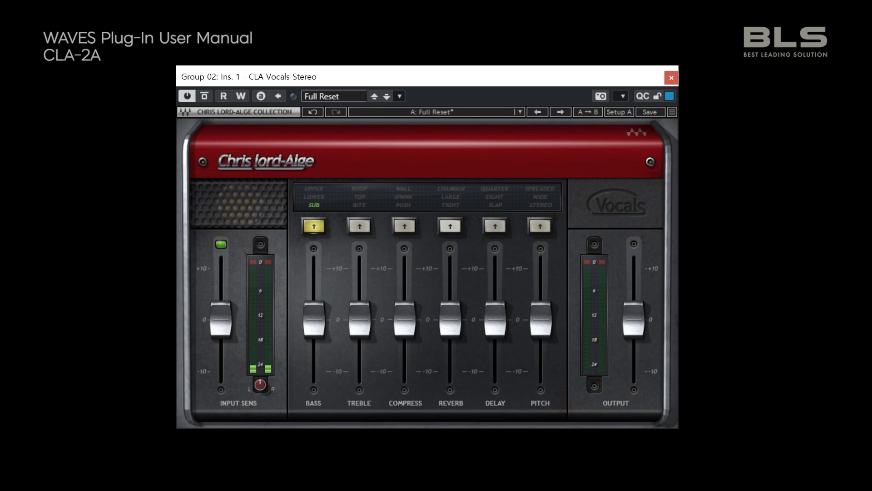
On the Group 02 CLA Vocals, raise the Bass fader to about +10 in Sub mode, and try the Lower and Upper modes
mouse_move(316, 313)
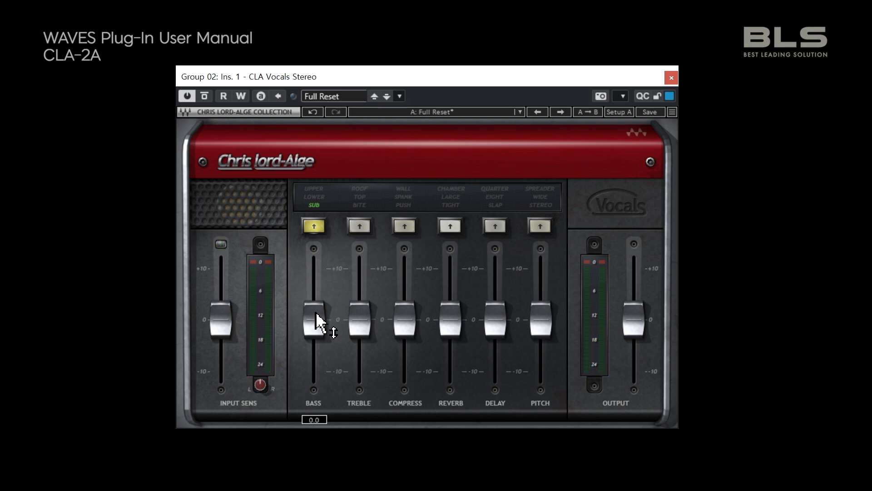
drag(316, 318, 316, 268)
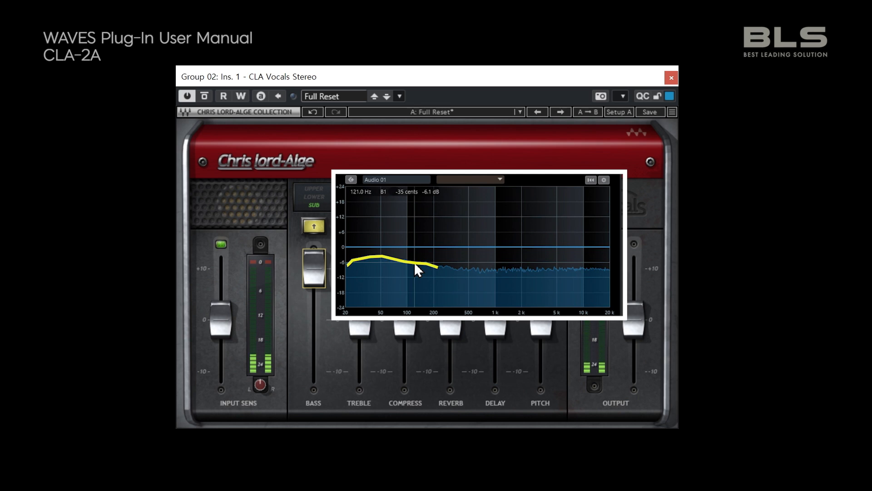
click(318, 202)
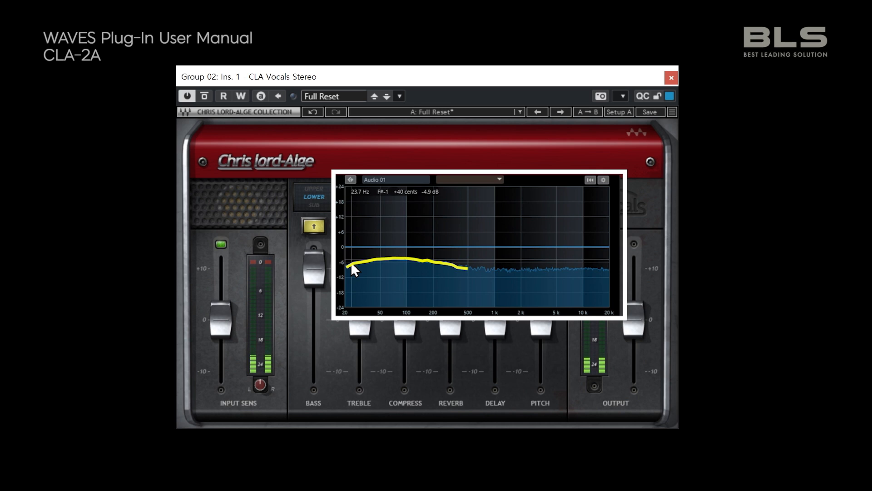
click(318, 190)
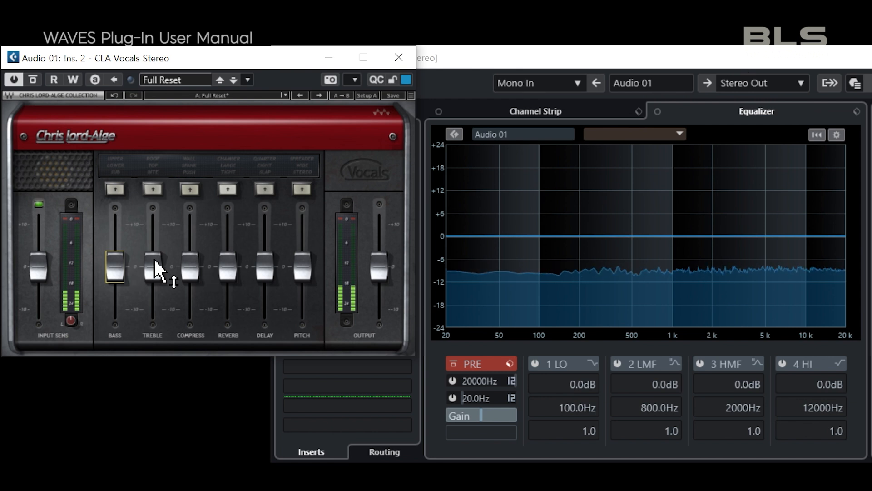
On the Audio 01 CLA Vocals, cycle the Treble modes to Bite and raise the Treble fader to about +10
mouse_move(155, 261)
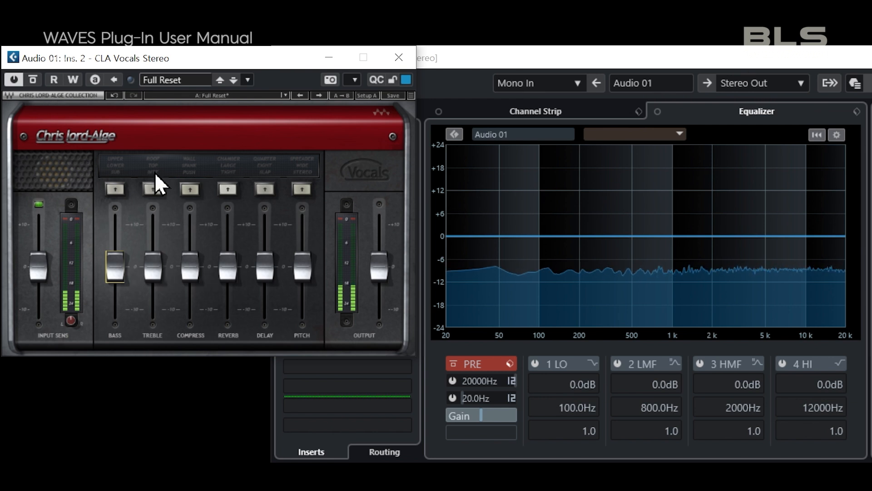
click(154, 187)
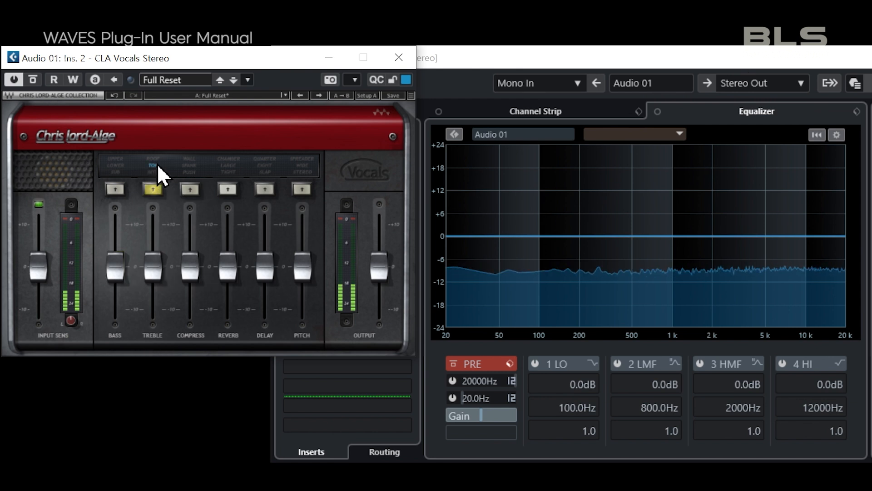
click(158, 183)
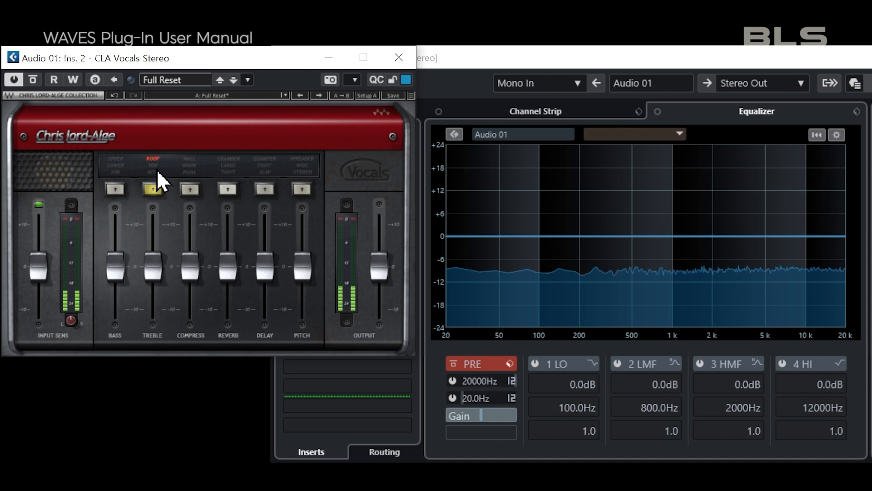
click(154, 171)
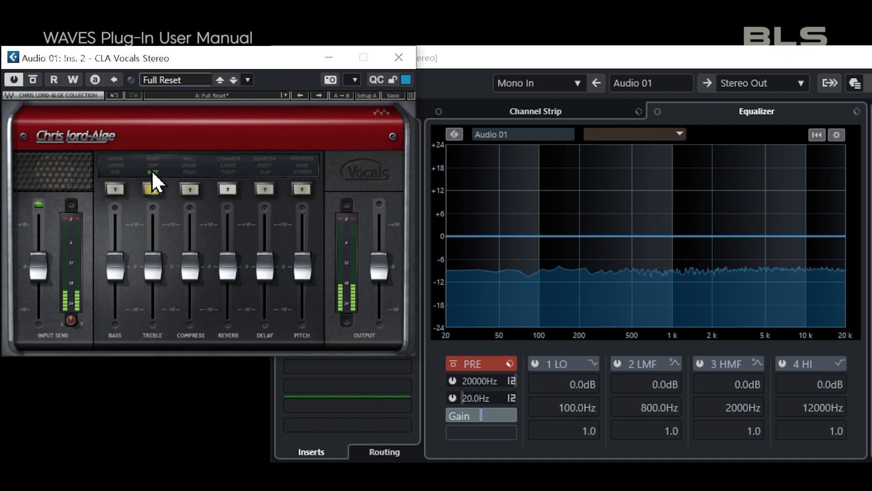
click(158, 264)
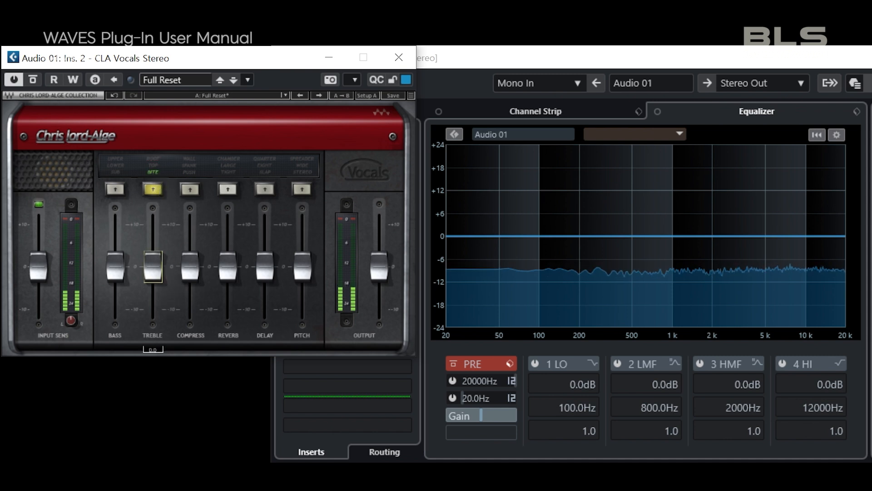
drag(153, 266, 152, 224)
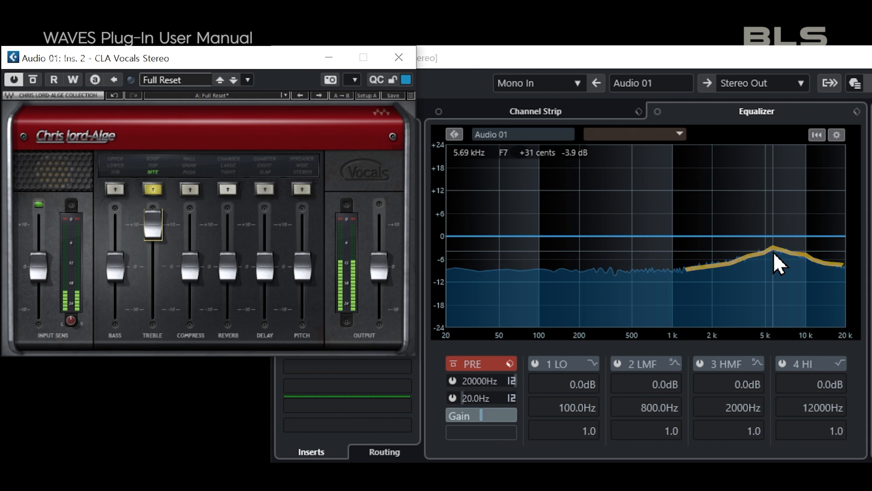
Switch the raised Treble section through the Top, Roof and Bite modes to compare their frequency curves
drag(152, 224, 155, 165)
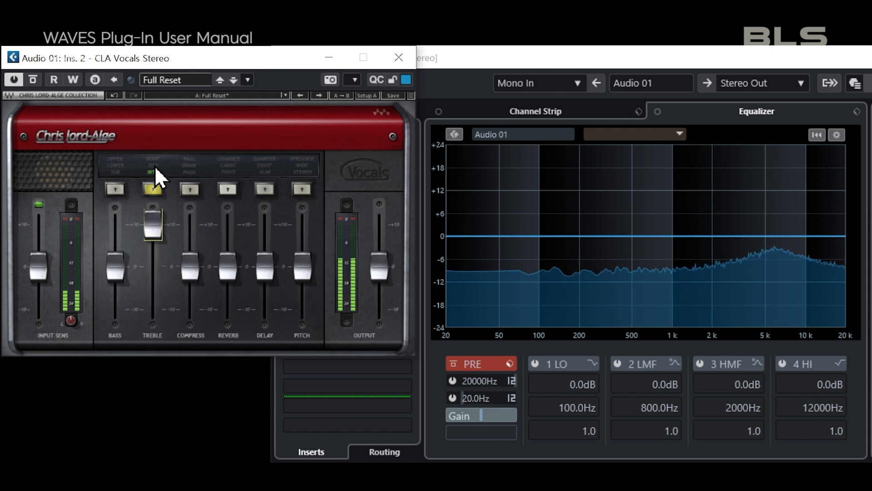
click(154, 165)
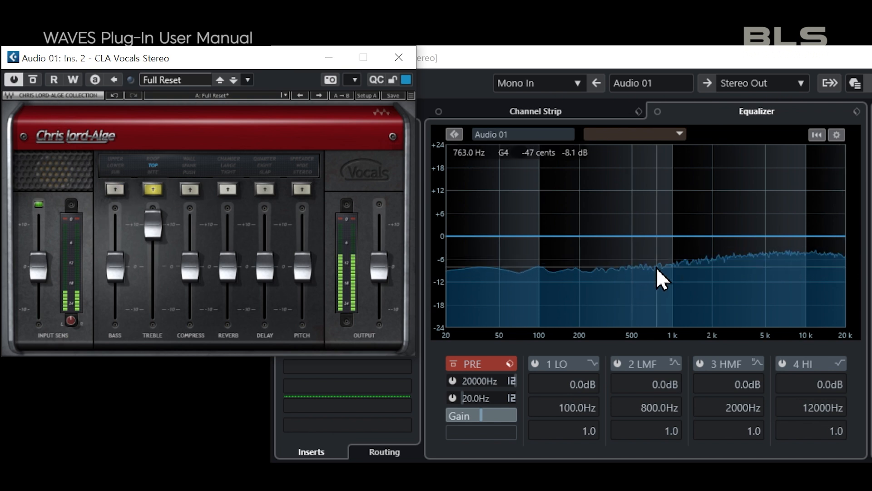
click(155, 190)
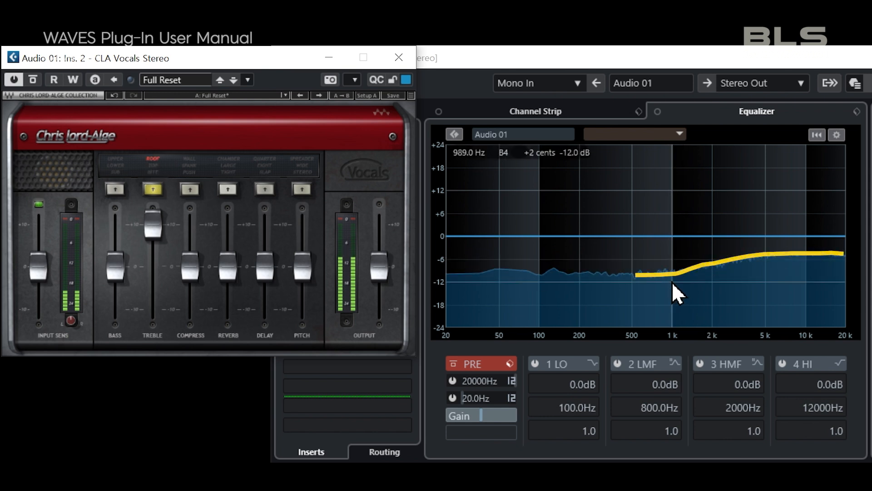
click(156, 175)
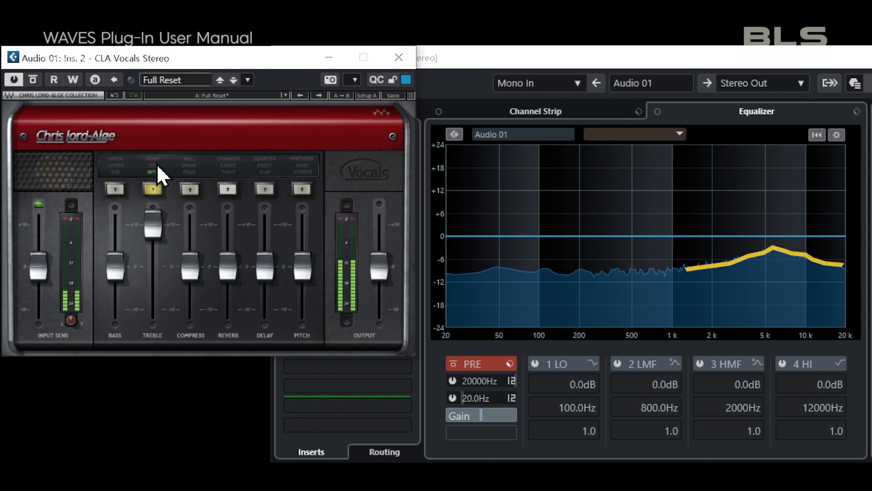
click(157, 166)
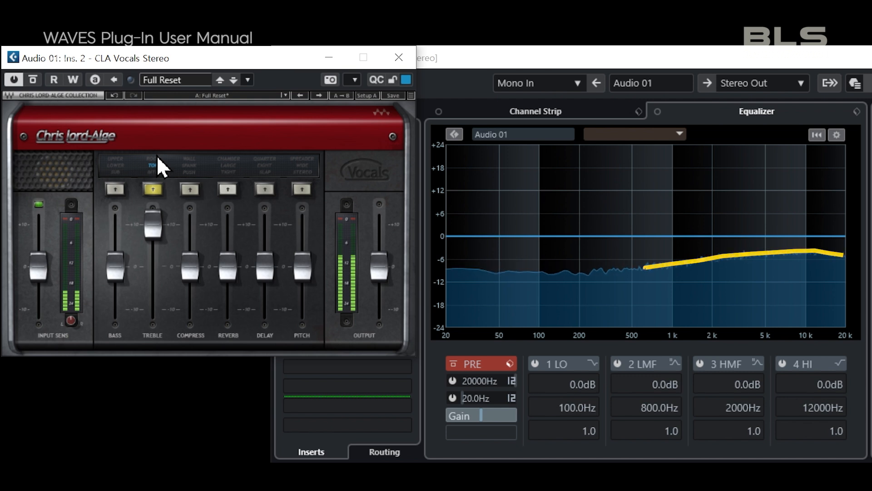
click(154, 156)
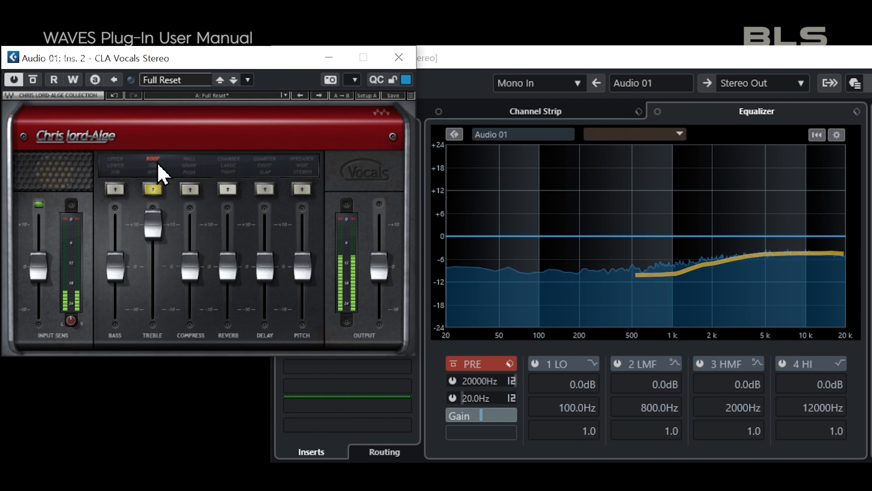
click(154, 159)
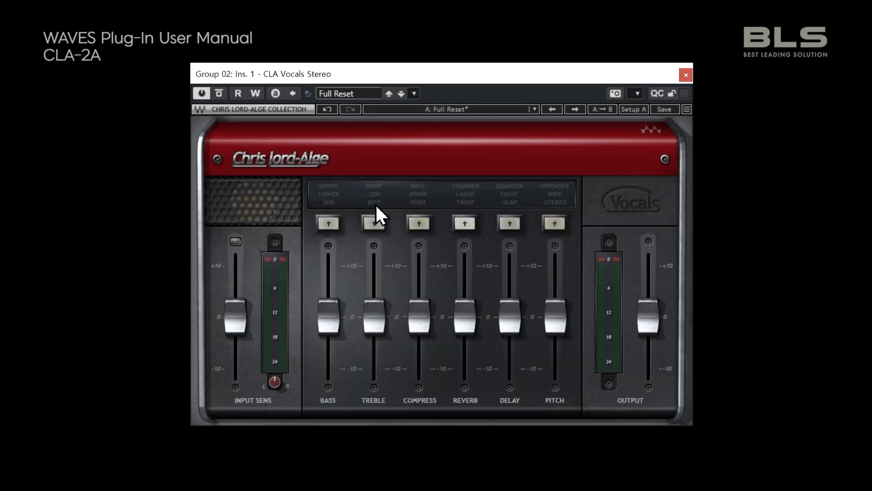
On the Group 02 CLA Vocals, set the Treble section to Bite mode and raise its fader to about +10
click(376, 206)
click(384, 331)
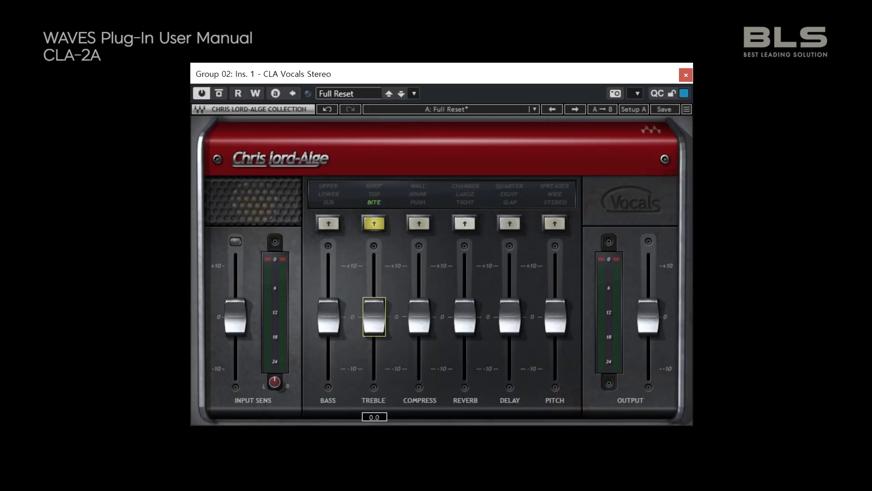
drag(374, 317, 374, 265)
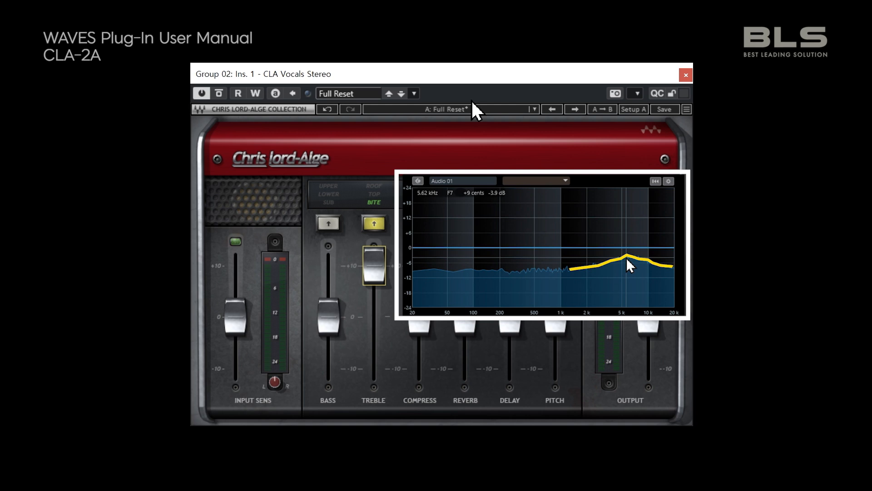
Try the Top mode on the raised Treble section
click(375, 196)
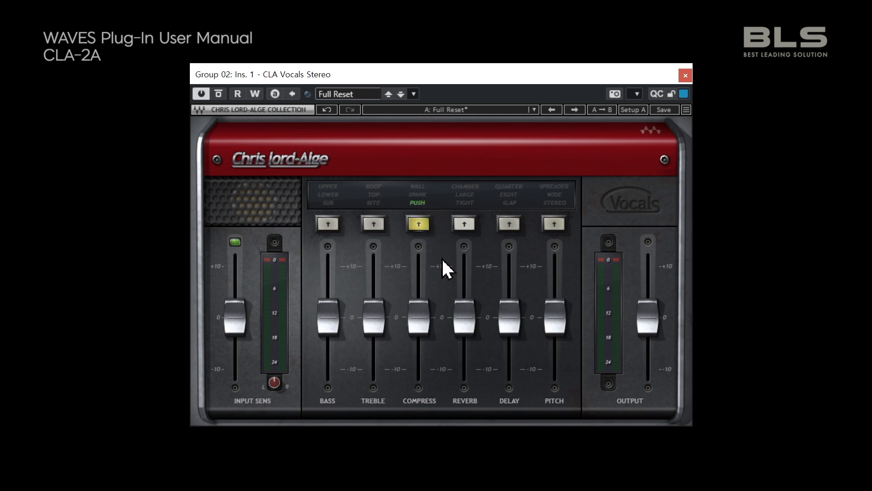
Raise the Compress fader to about +9.6 in Push mode, and try the Spank mode
drag(421, 320, 420, 269)
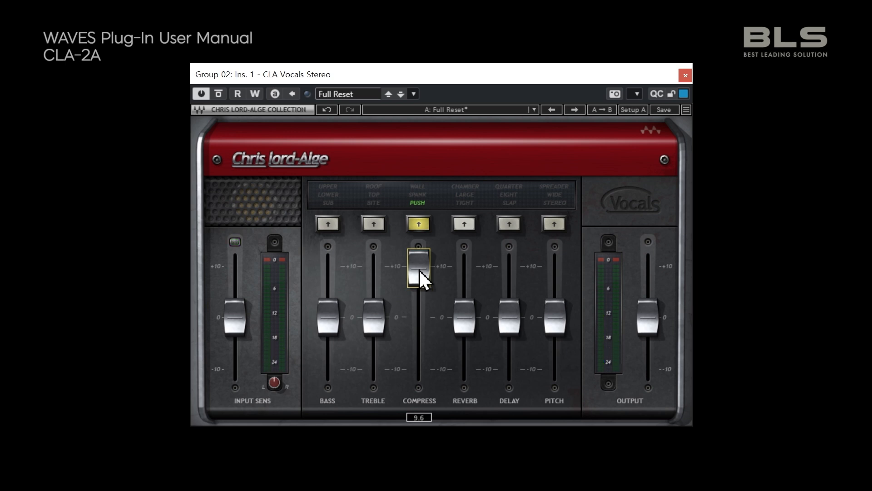
click(423, 194)
mouse_move(422, 275)
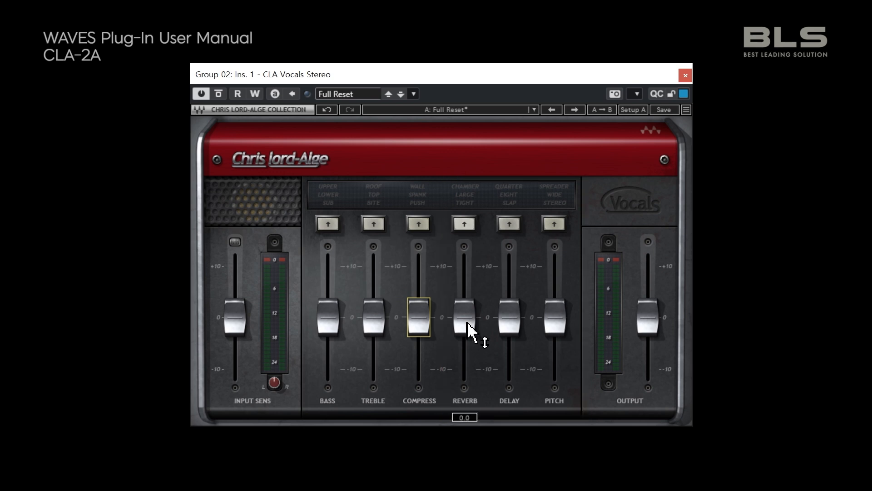
Cycle the Reverb modes to Tight, raise the Reverb fader to about +4, and sweep it down and back to about 0
click(465, 221)
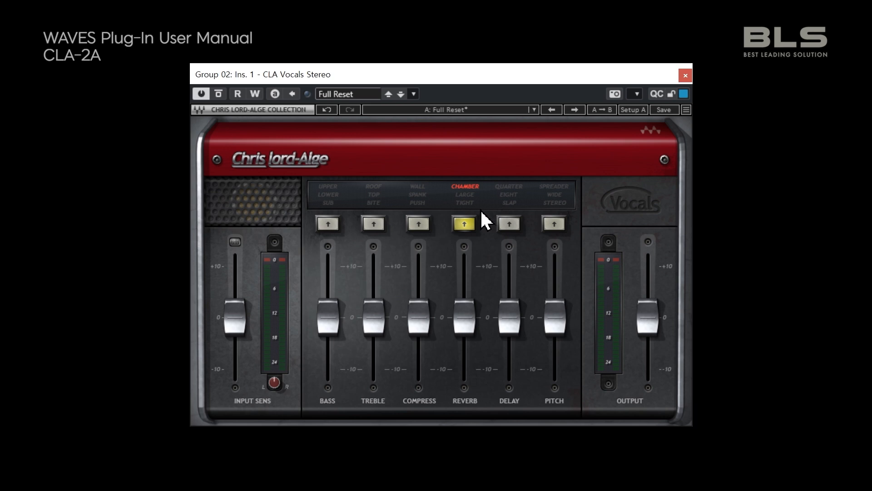
click(467, 223)
click(466, 206)
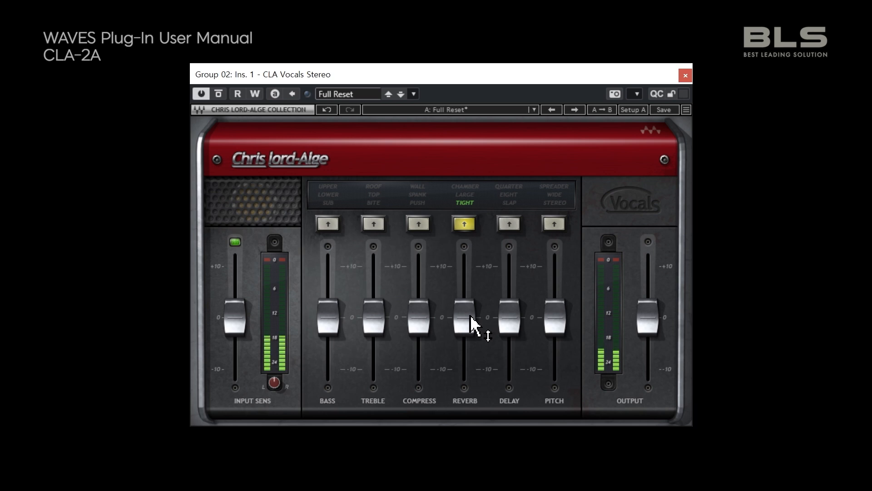
mouse_move(478, 318)
mouse_down()
mouse_move(478, 297)
mouse_move(484, 313)
mouse_up()
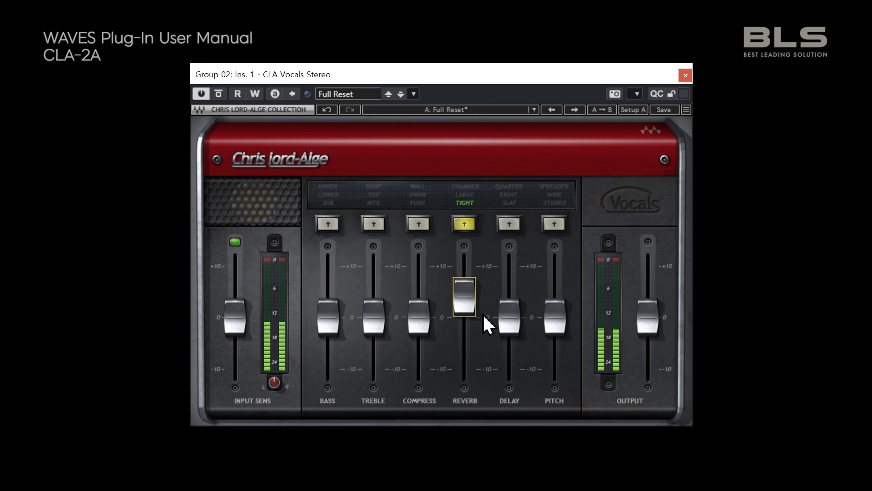
mouse_move(463, 296)
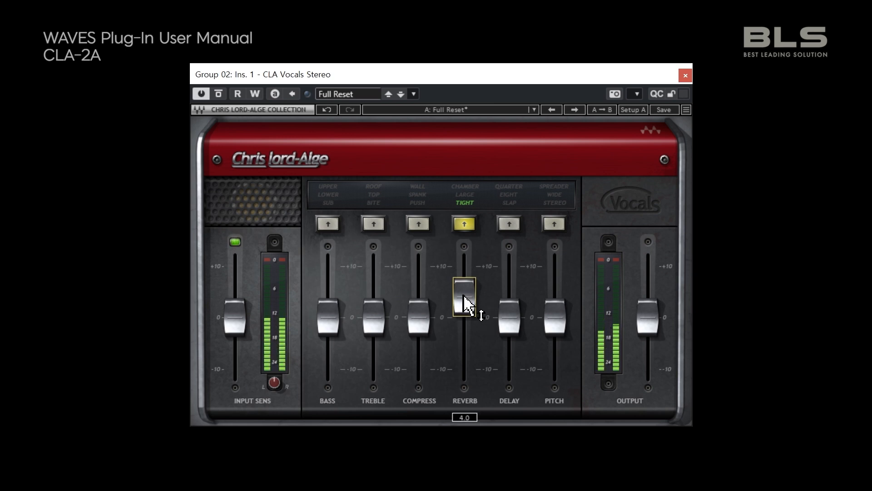
drag(464, 296, 464, 368)
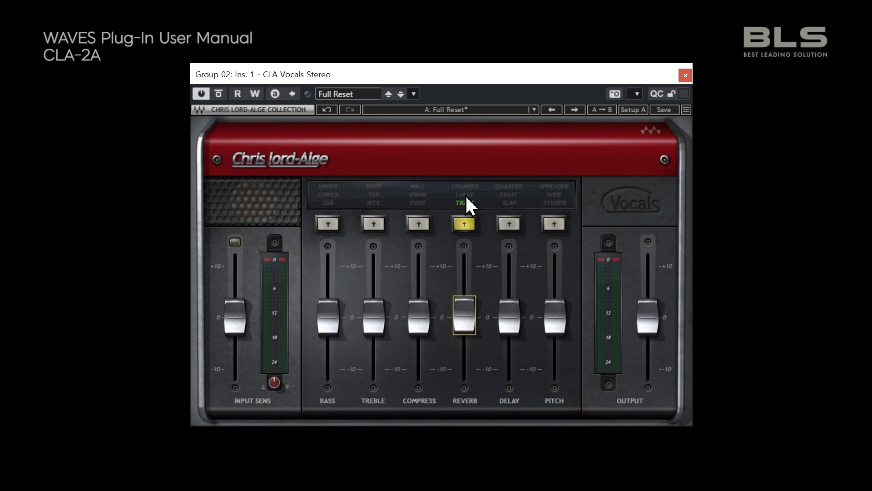
Switch the Reverb section to Large mode and sweep its fader, ending at about 0
click(465, 195)
mouse_move(467, 320)
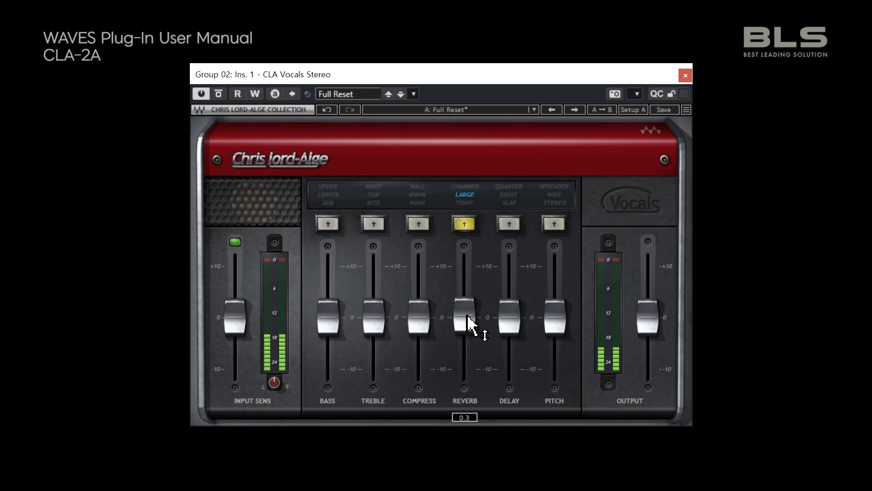
mouse_move(468, 323)
mouse_down()
mouse_move(468, 277)
mouse_move(468, 375)
mouse_move(468, 272)
mouse_move(479, 328)
mouse_up()
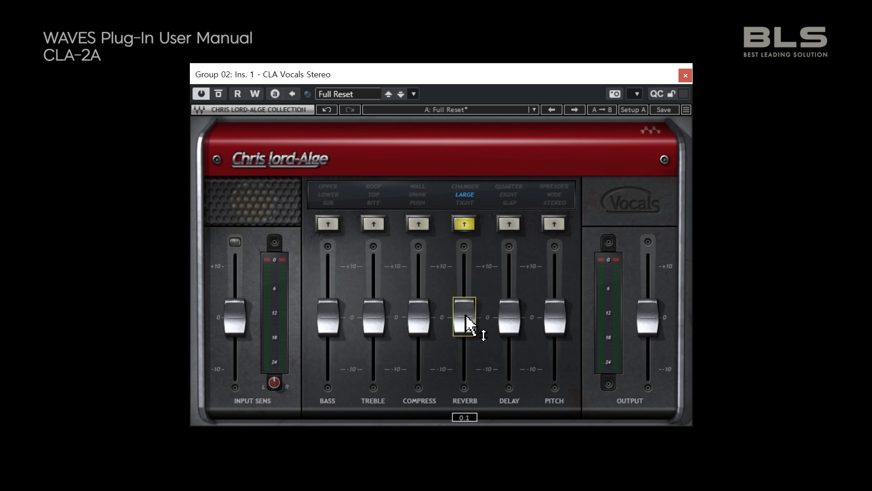
Switch the Reverb section to Chamber mode, raise its fader to about +9.8, and bring it back to 0
click(473, 187)
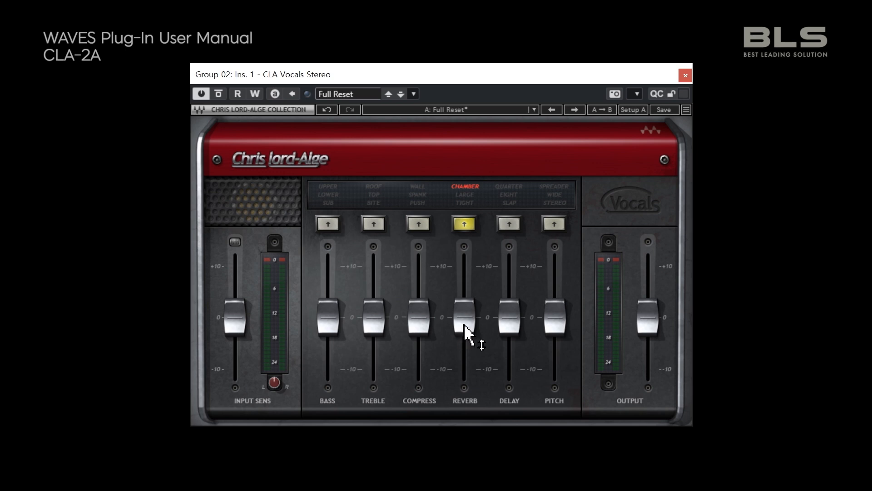
drag(467, 331, 468, 280)
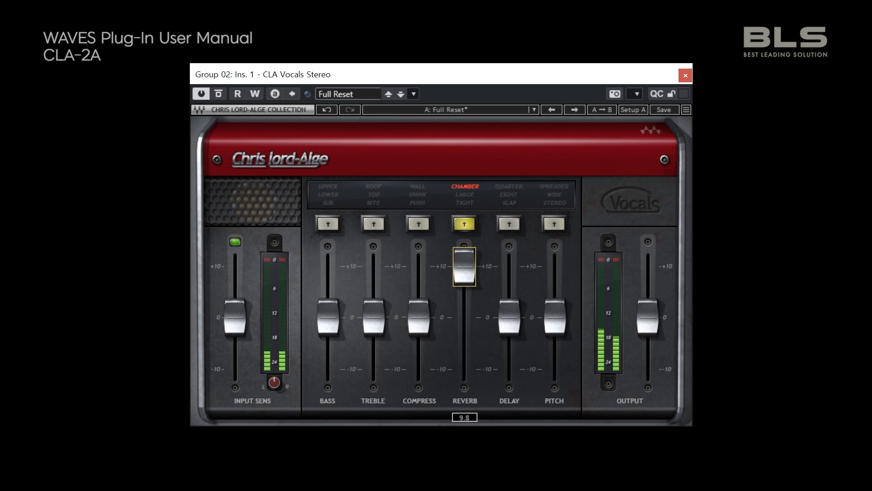
drag(464, 267, 465, 308)
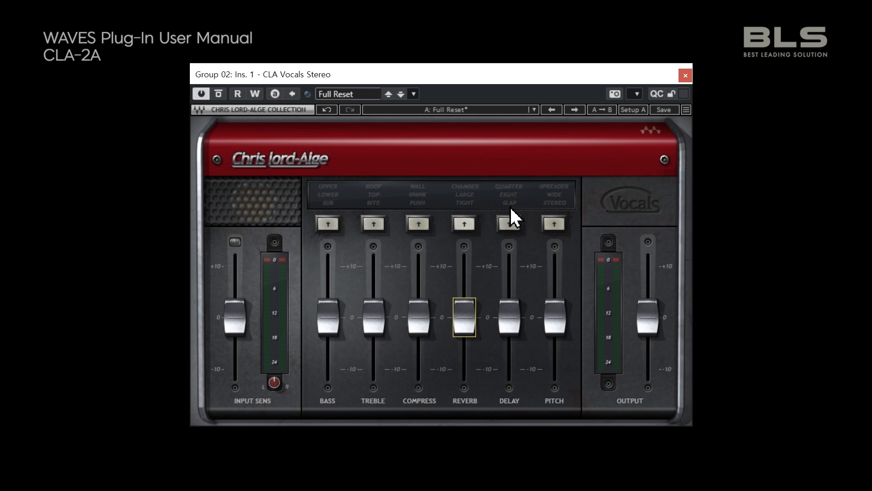
Turn on the Delay section in Slap mode and raise its fader to about +10
click(511, 205)
click(514, 224)
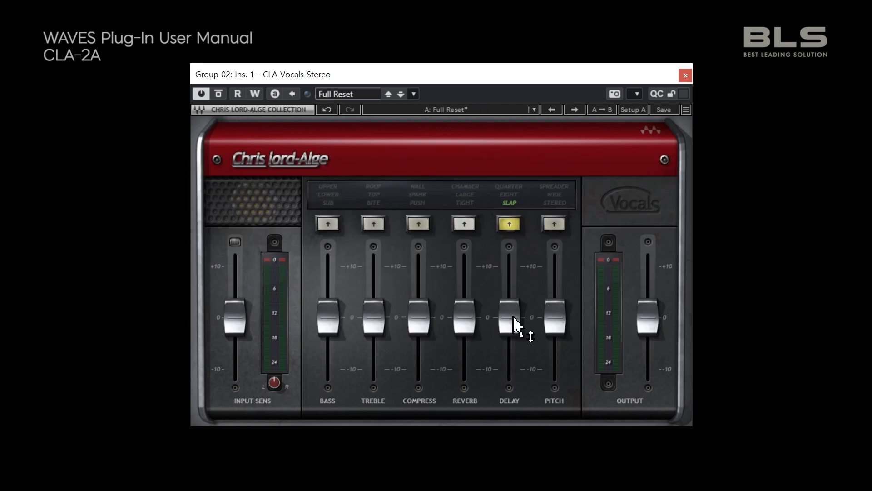
mouse_move(515, 321)
drag(514, 320, 514, 275)
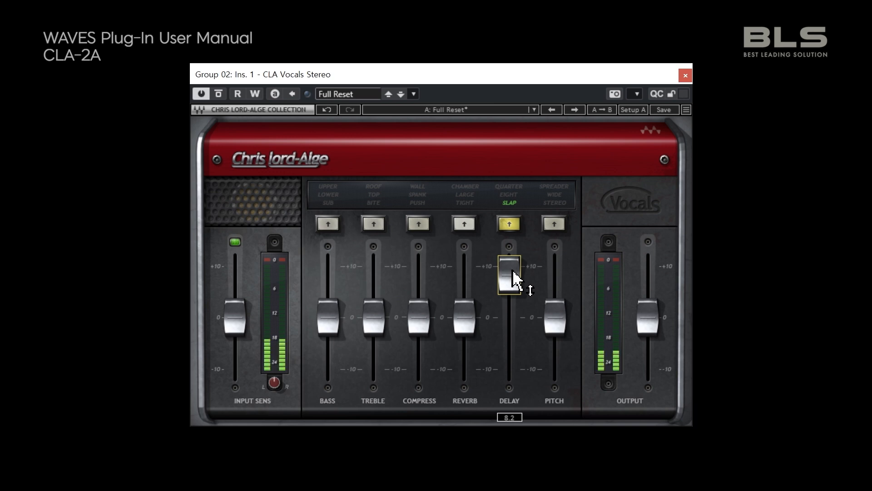
mouse_move(514, 275)
mouse_down()
mouse_move(514, 268)
mouse_move(514, 369)
mouse_move(509, 265)
mouse_up()
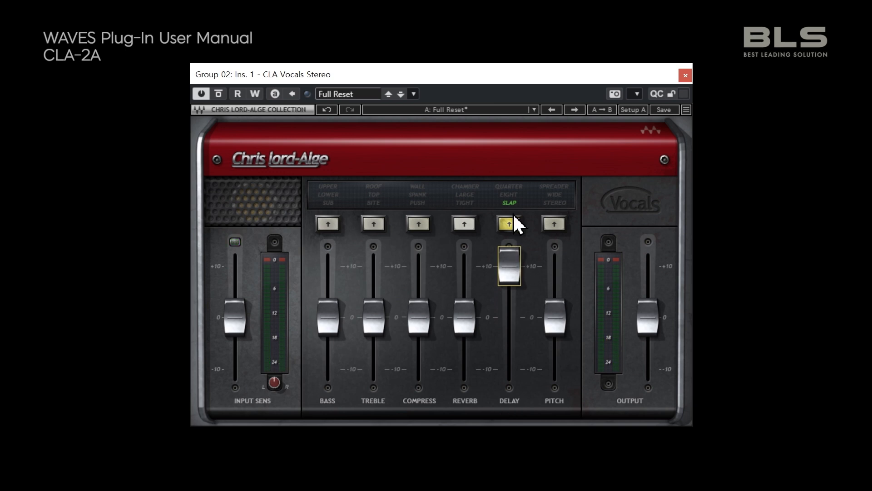
Switch the Delay section to Eight mode and set its fader to about +7.7
click(514, 194)
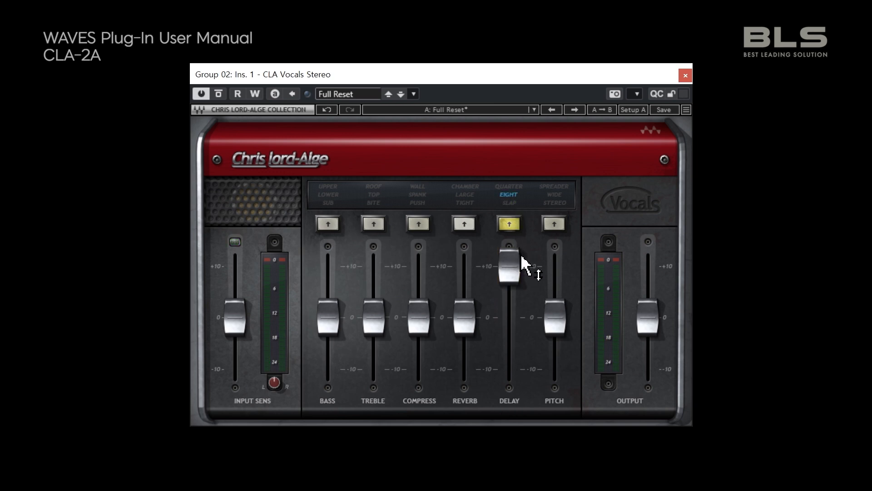
mouse_move(509, 266)
mouse_down()
mouse_move(509, 369)
mouse_move(510, 283)
mouse_up()
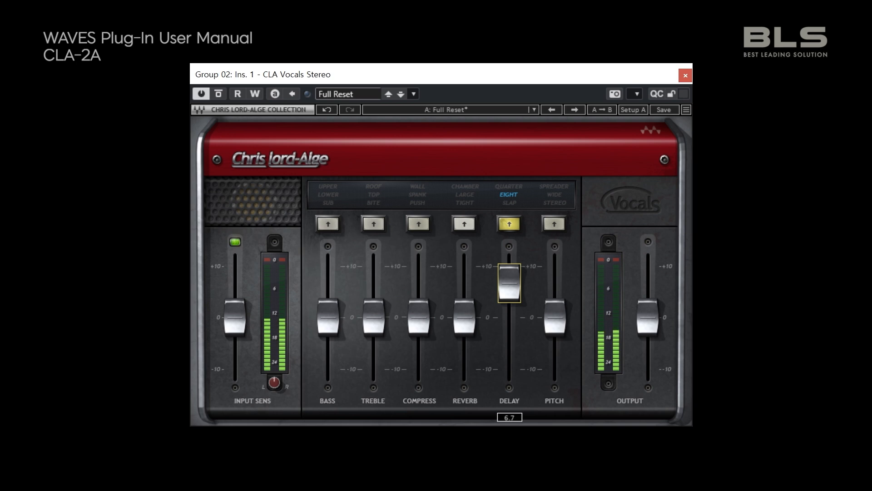
drag(510, 282, 510, 276)
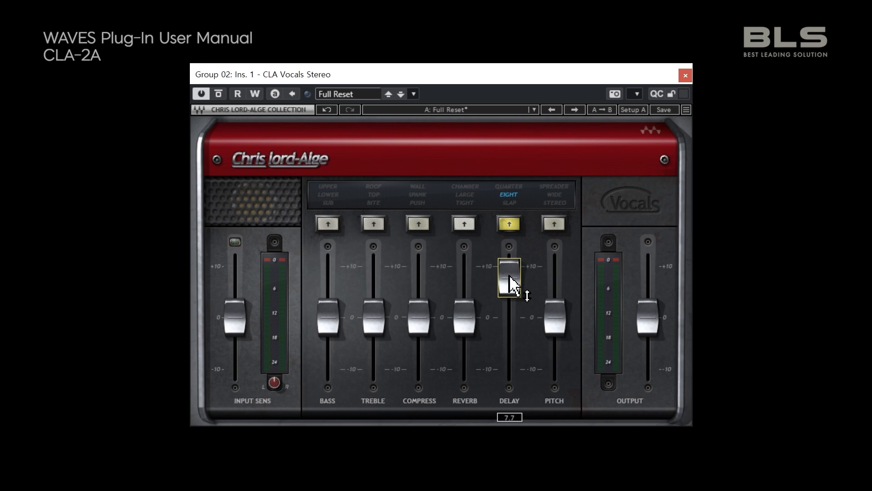
Switch the Delay section to Quarter mode, lower its fader to -10, and raise it back up
click(519, 187)
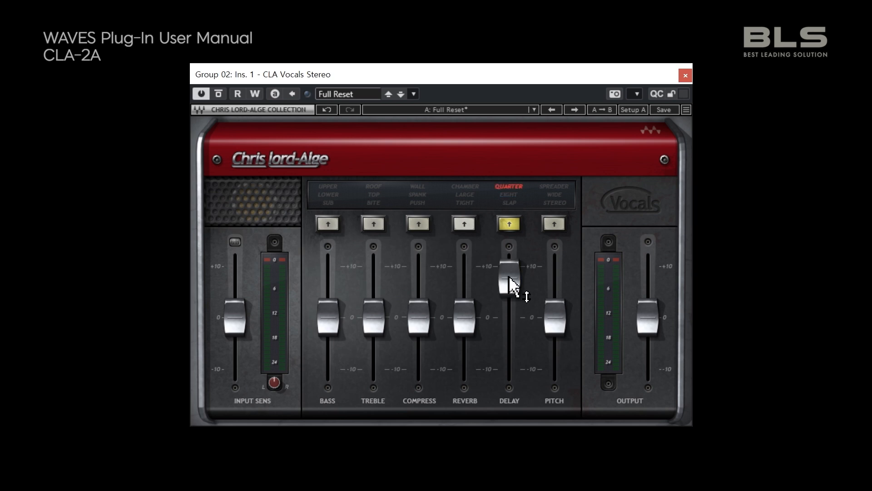
drag(512, 284, 512, 375)
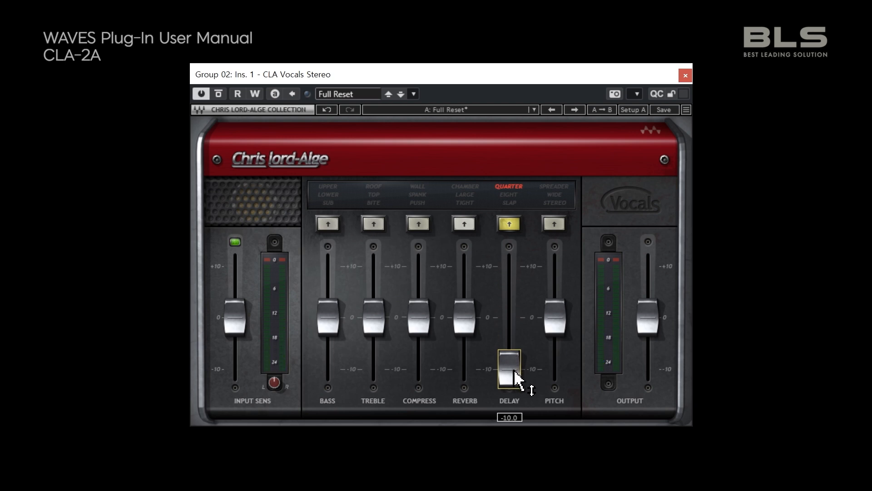
drag(514, 367, 514, 271)
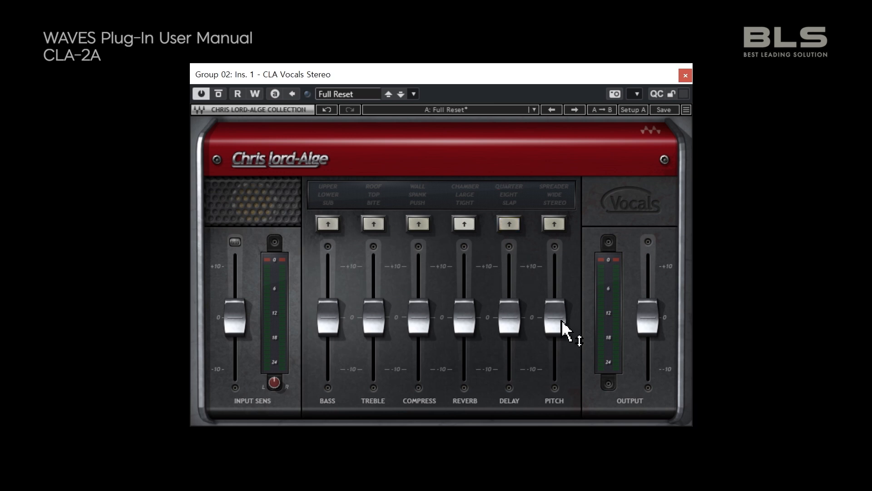
Cycle the Pitch modes to Stereo, lower the Pitch fader to -10, and raise it to about +9.3
mouse_move(565, 329)
drag(559, 324, 560, 318)
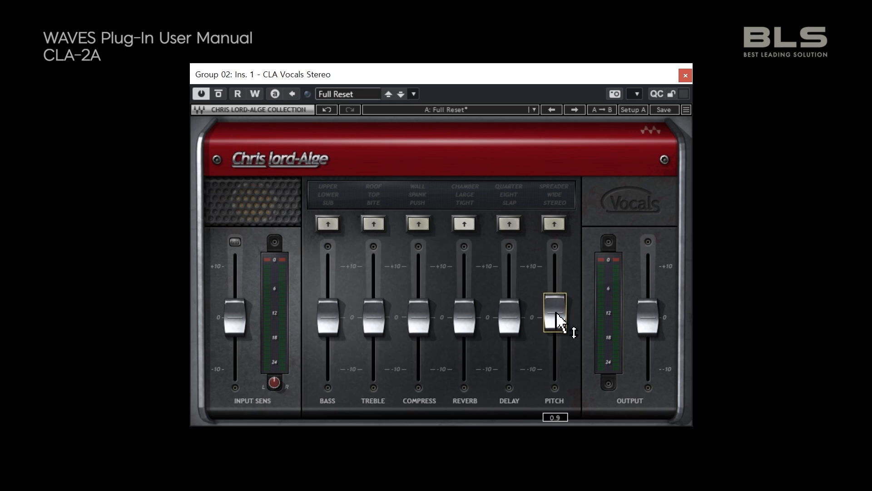
click(561, 203)
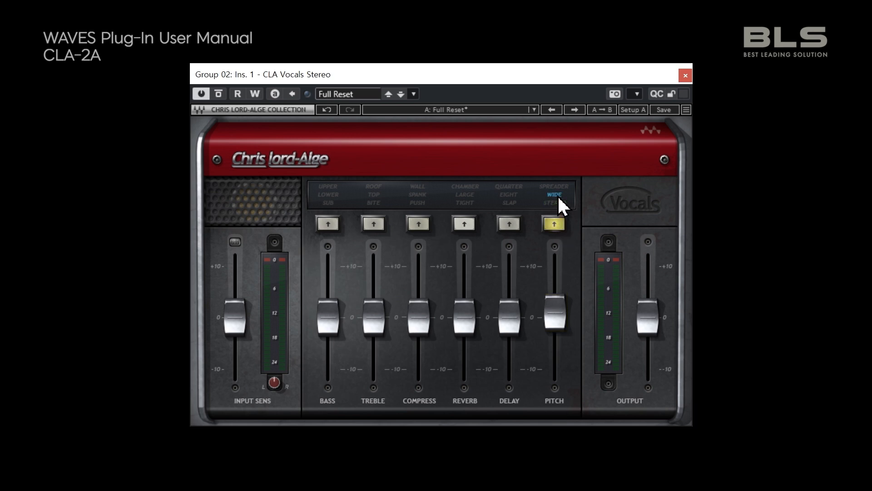
click(562, 188)
drag(556, 314, 559, 373)
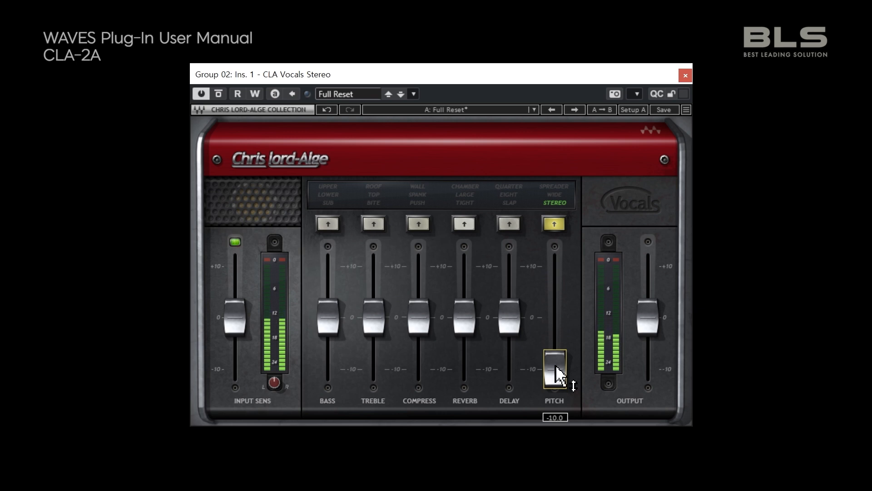
drag(557, 367, 557, 268)
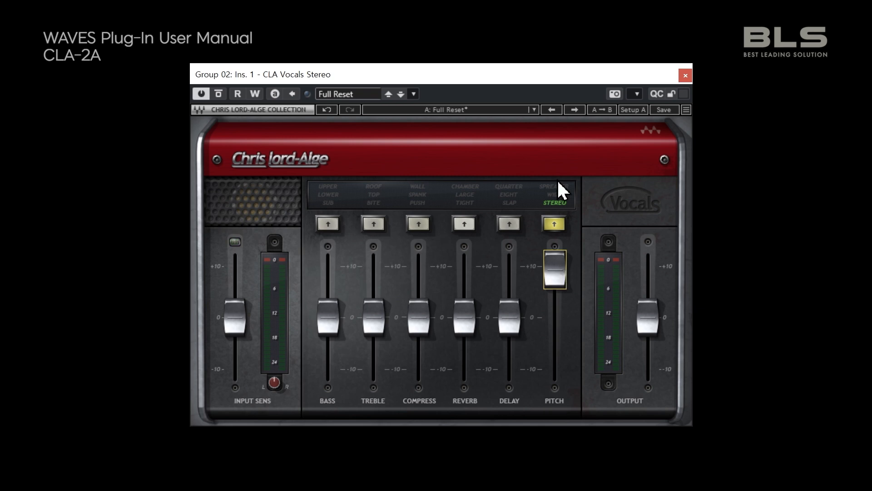
Try the Pitch section in Wide mode at about +9.6 and Spreader mode at about +4.7, and reset its fader to 0
click(558, 194)
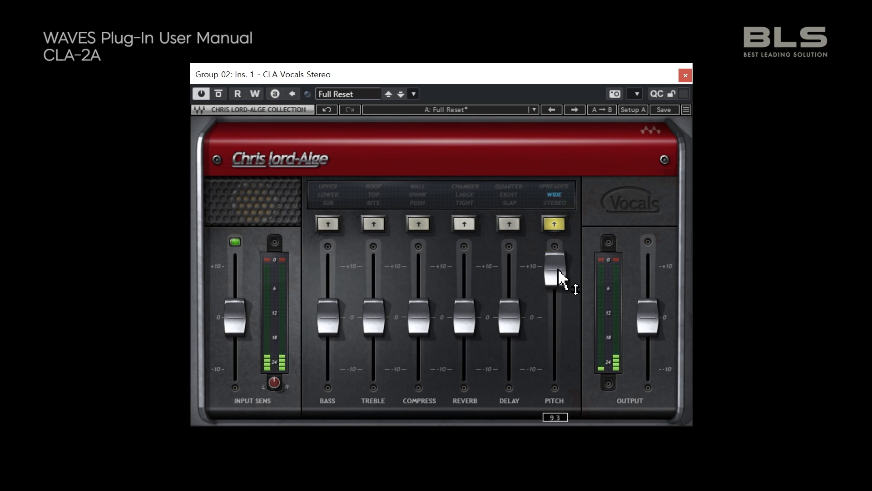
mouse_move(561, 278)
mouse_down()
mouse_move(561, 356)
mouse_move(561, 276)
mouse_up()
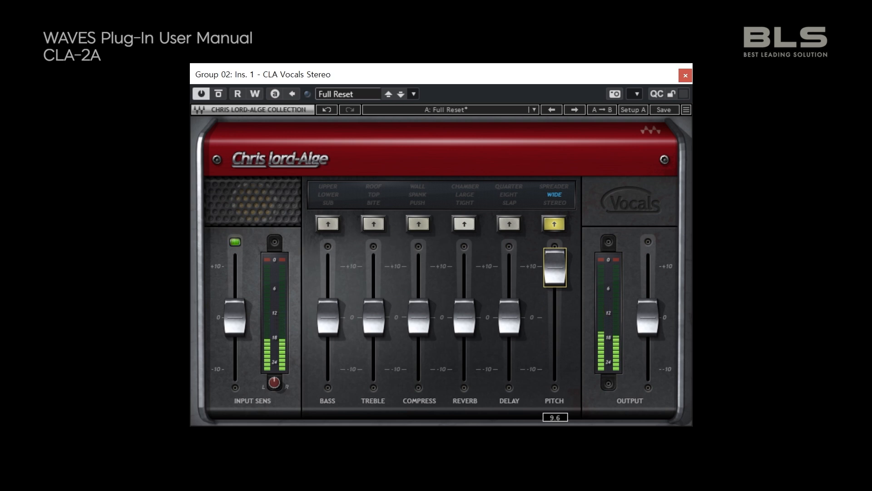
click(560, 190)
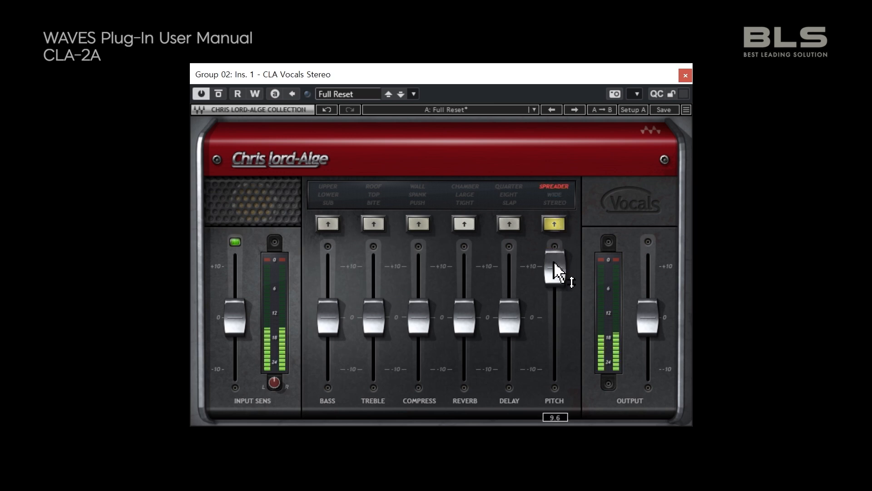
mouse_move(557, 272)
mouse_down()
mouse_move(555, 368)
mouse_move(555, 266)
mouse_move(556, 299)
mouse_move(555, 289)
mouse_up()
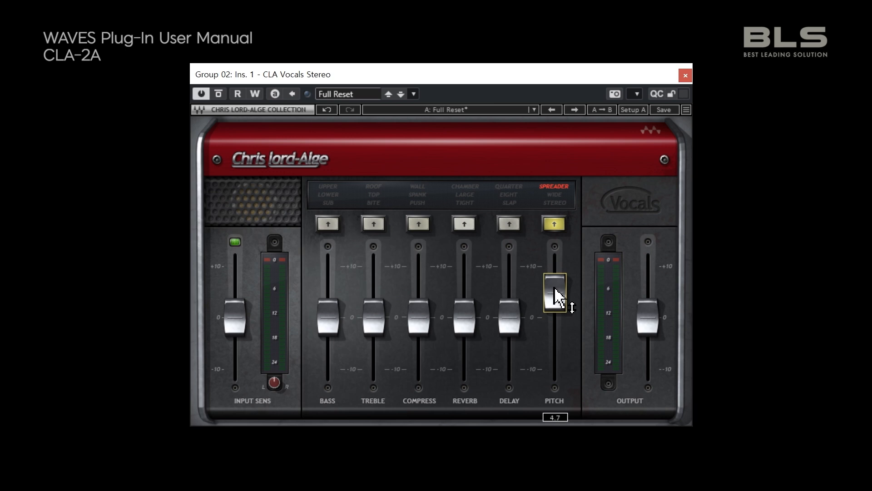
alt+click(555, 291)
click(475, 321)
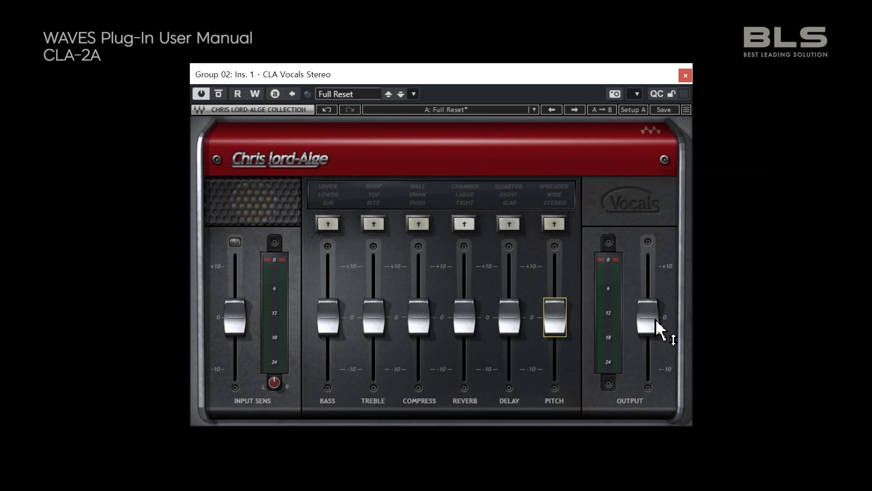
Turn on Bass in Sub mode with its fader at about -5, and Treble in Bite mode with its fader at about +5
mouse_move(653, 315)
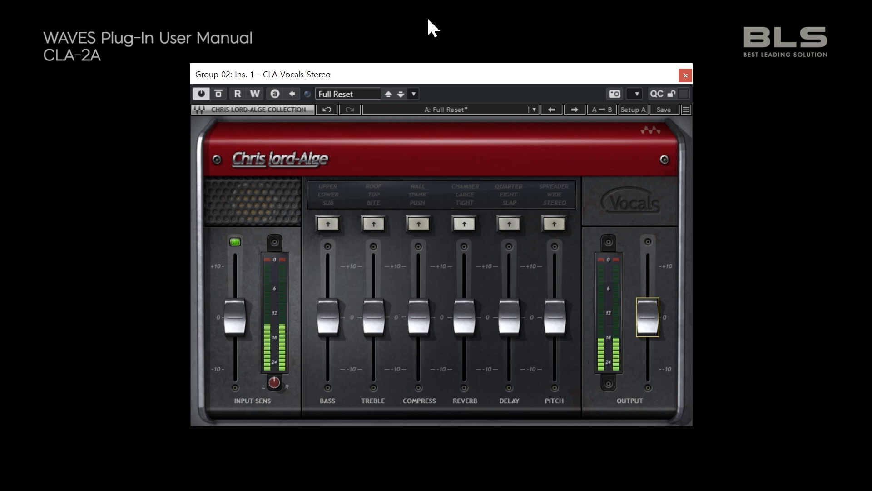
click(328, 224)
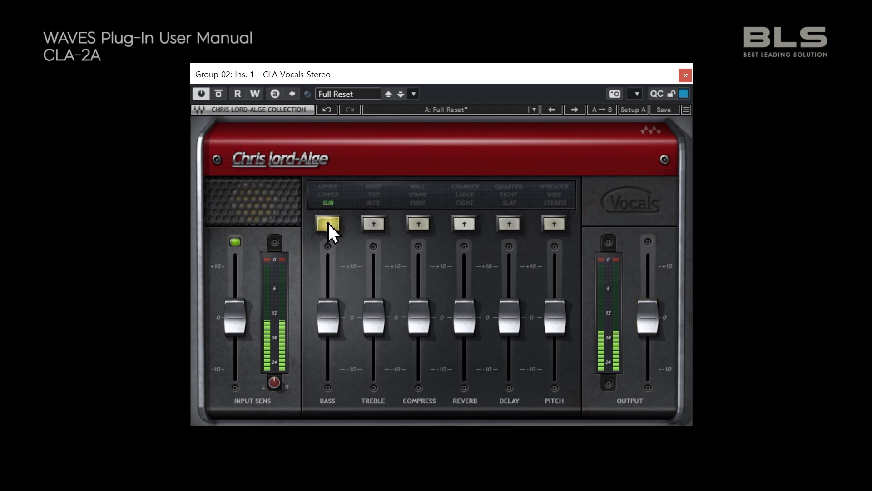
drag(327, 300, 374, 293)
click(371, 228)
Turn on Compress in Push mode with its fader at about +4, and raise the Output fader to about +1
mouse_move(427, 312)
mouse_down()
mouse_move(427, 296)
mouse_move(419, 296)
mouse_up()
click(424, 222)
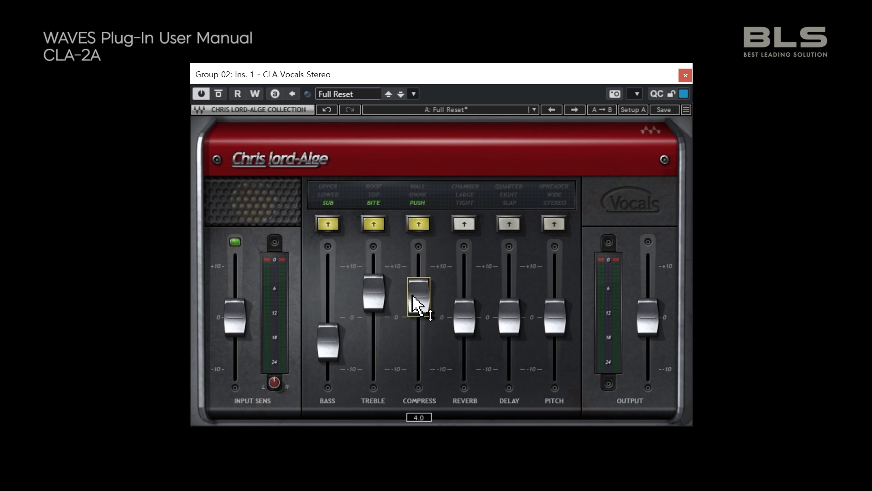
drag(652, 332, 652, 327)
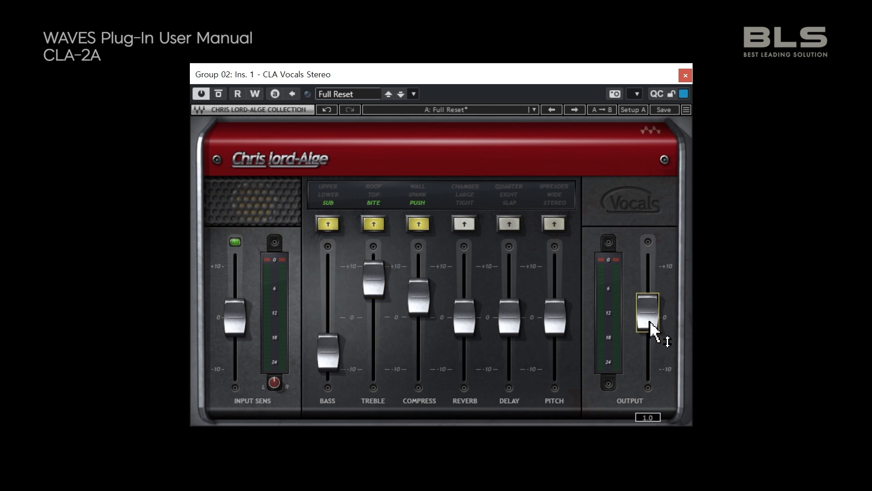
Set Bass to Lower at -4.5 and Treble to Top at about +4.7, raise Compress to about +5.3, and lower the Output fader to about -1.8
click(373, 224)
drag(335, 361, 335, 346)
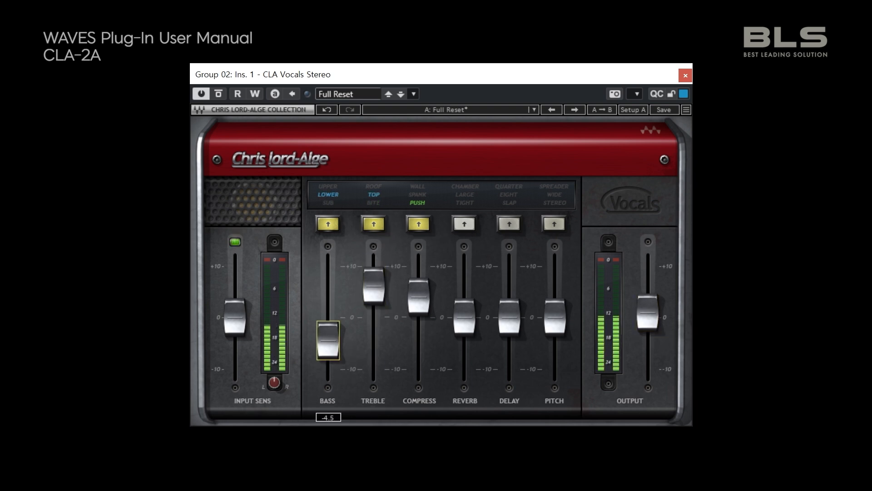
click(415, 296)
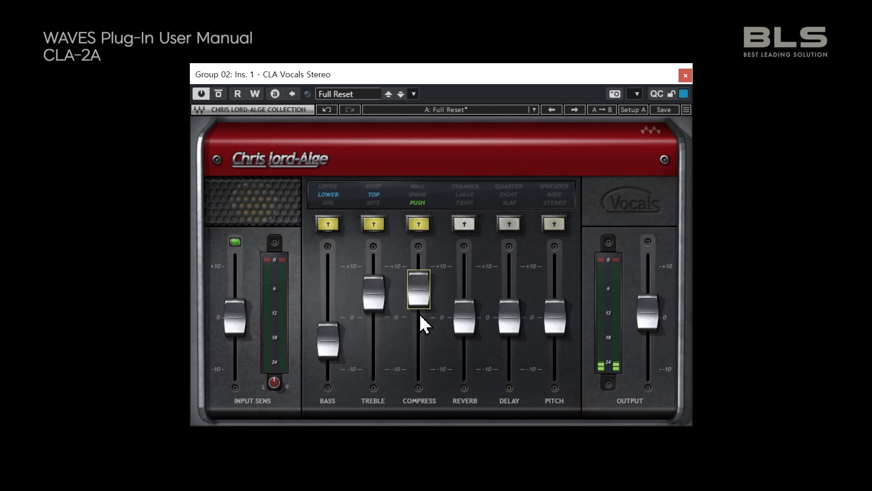
mouse_move(648, 313)
mouse_down()
mouse_move(648, 327)
mouse_move(642, 305)
mouse_up()
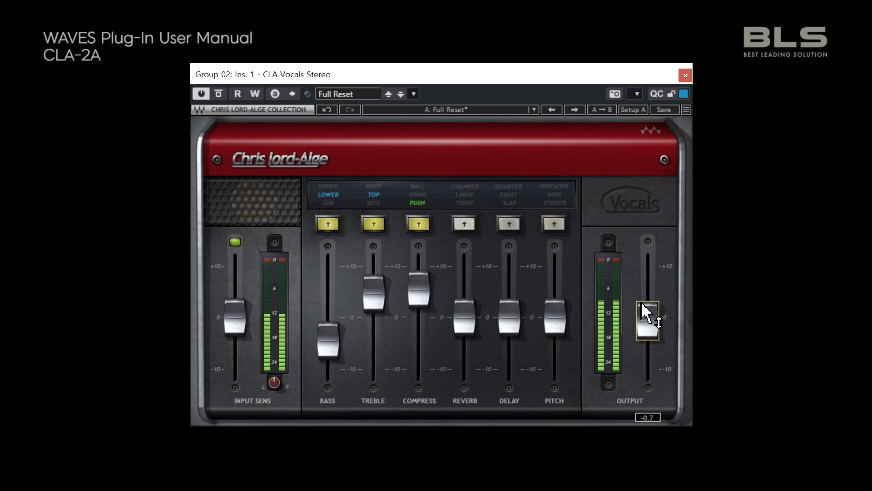
Turn on Reverb in Large mode with its fader at about -2.7, and Delay in Eight mode with its fader at about -6
click(464, 224)
drag(470, 318, 511, 349)
click(510, 224)
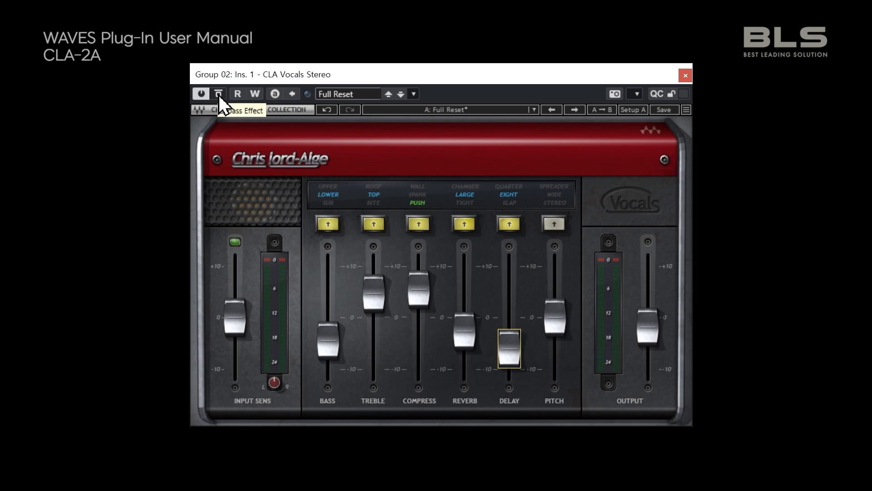
Try the Pitch section in Stereo mode with its fader at about -2.8 and about -1.5, and turn the section off
click(555, 226)
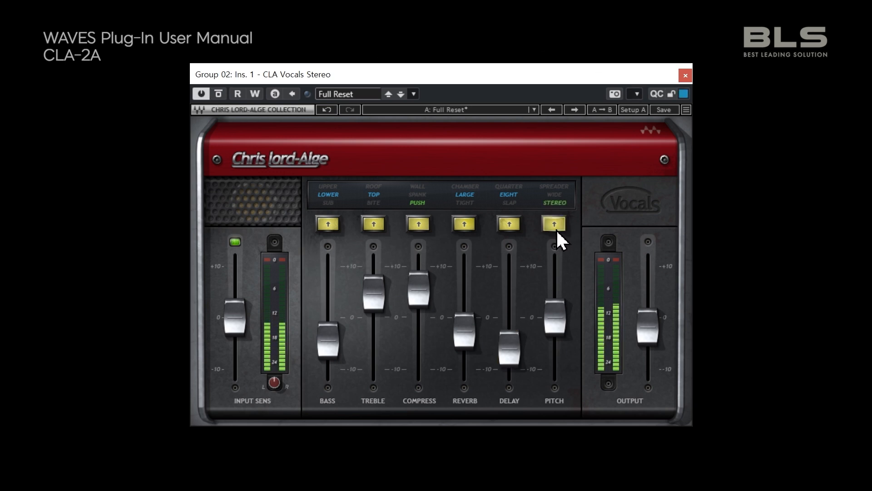
drag(563, 320, 551, 364)
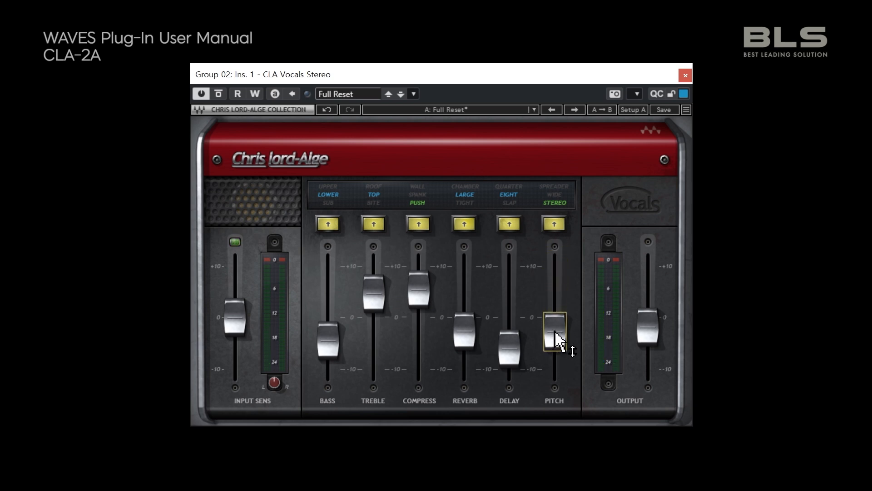
mouse_move(555, 332)
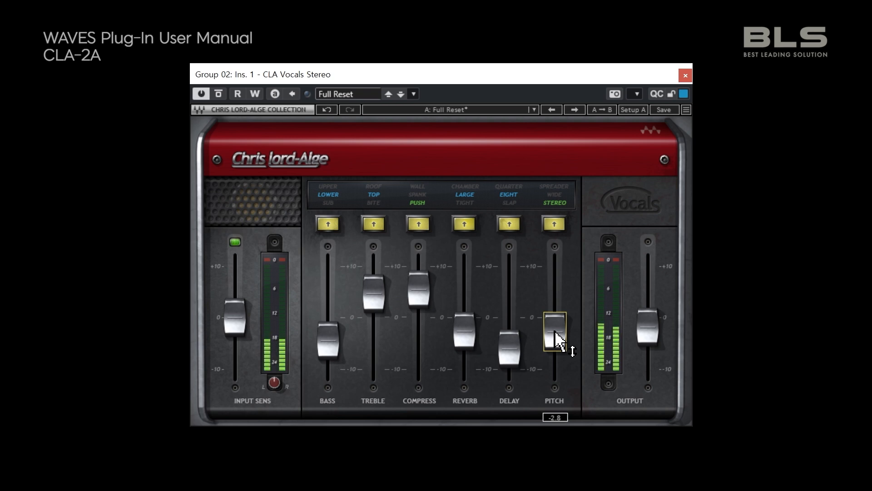
mouse_move(559, 339)
mouse_down()
mouse_move(559, 355)
mouse_move(559, 331)
mouse_up()
click(556, 203)
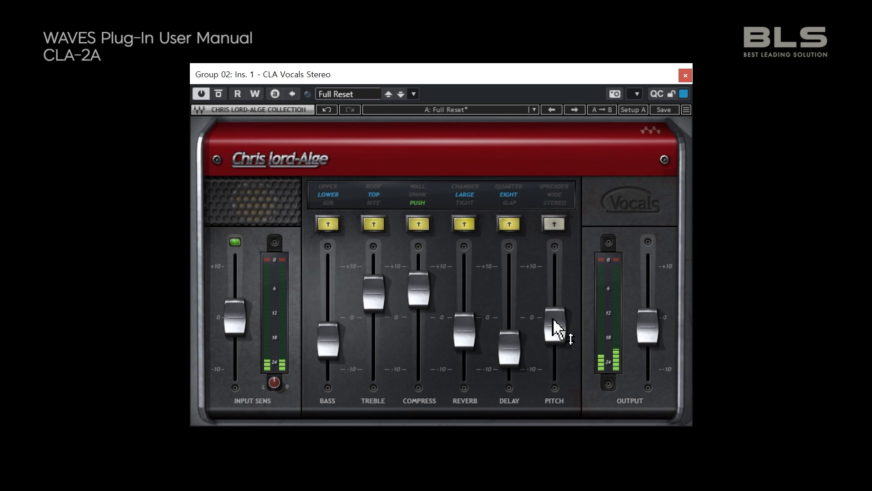
mouse_move(552, 320)
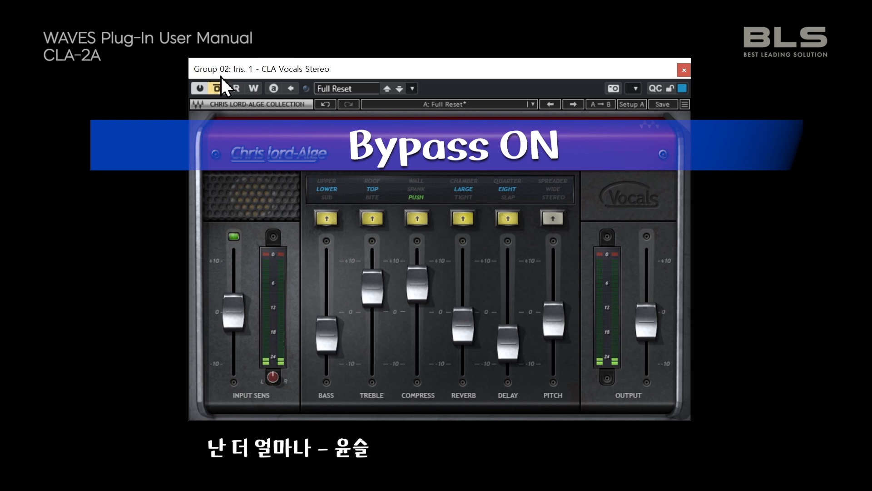
Compare the bypassed and processed vocal, lower the Output fader to about -3 while the effect is active, and leave bypass off
click(217, 88)
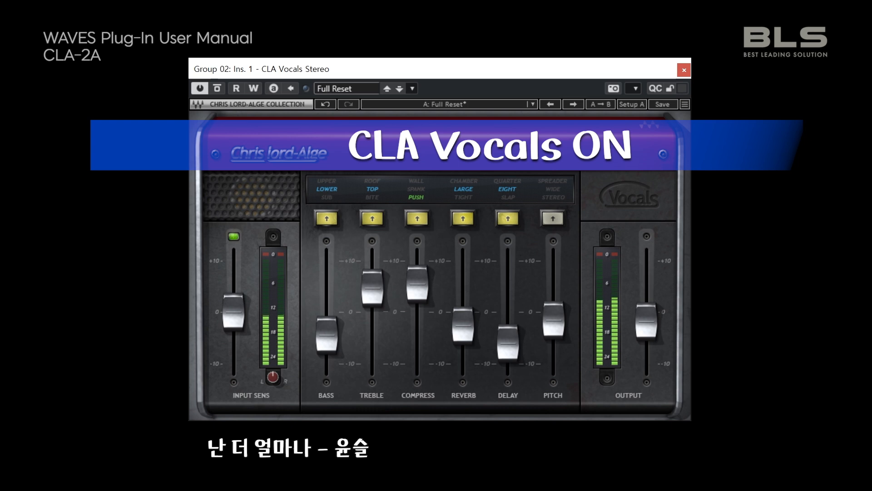
drag(654, 325, 655, 331)
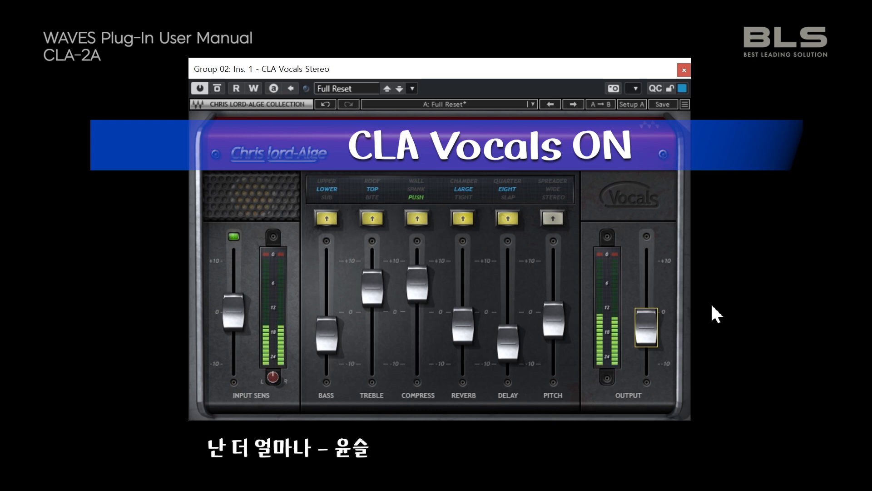
click(217, 88)
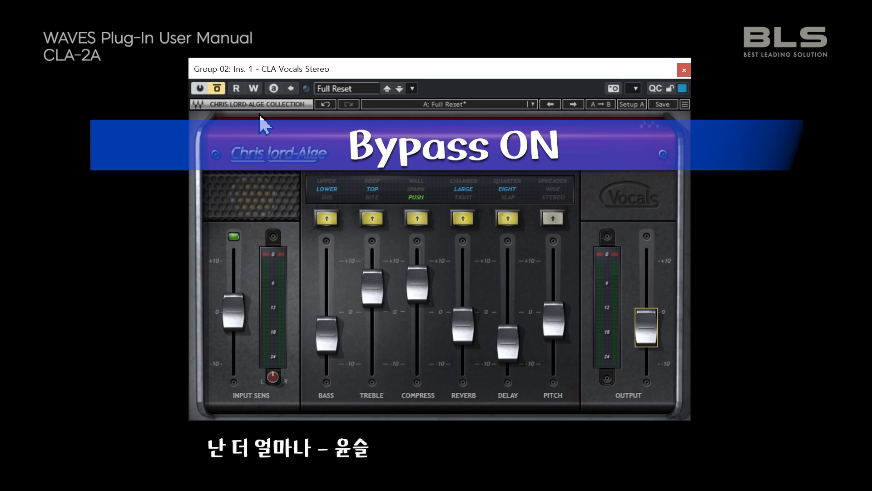
click(217, 88)
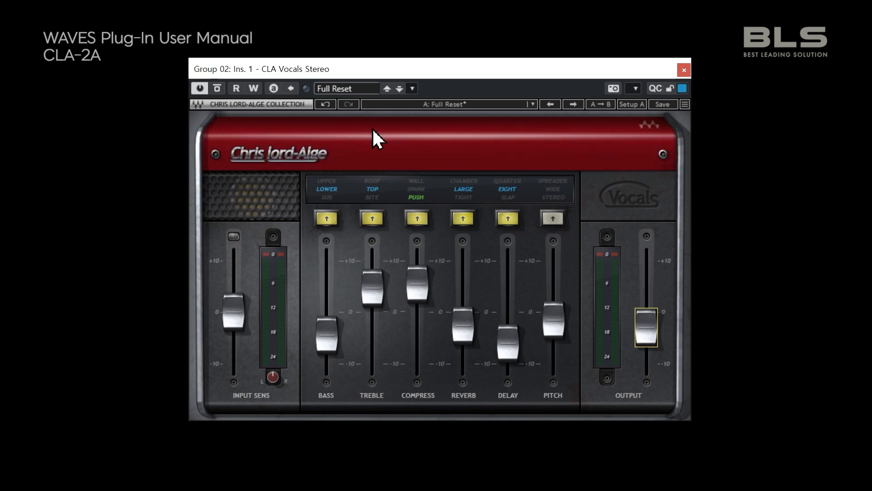
Load the Body Double and Face 2 Face Dry factory presets in turn, and check their fader settings
drag(463, 65, 452, 65)
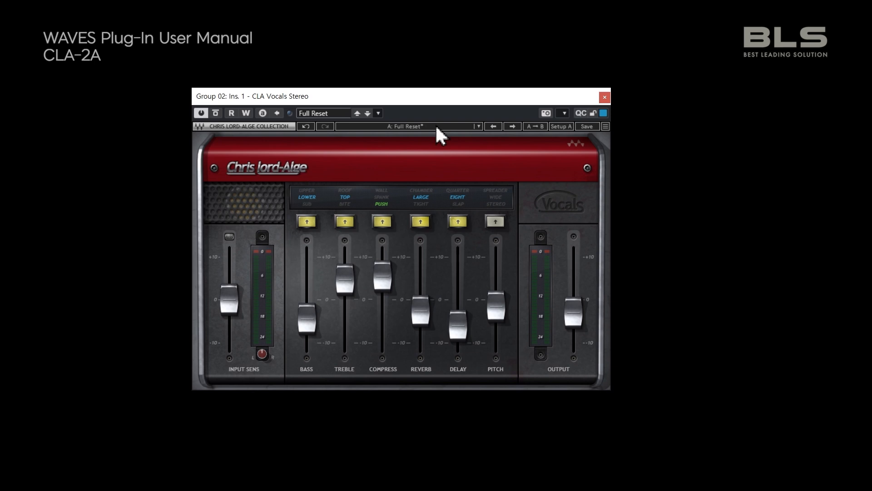
click(435, 126)
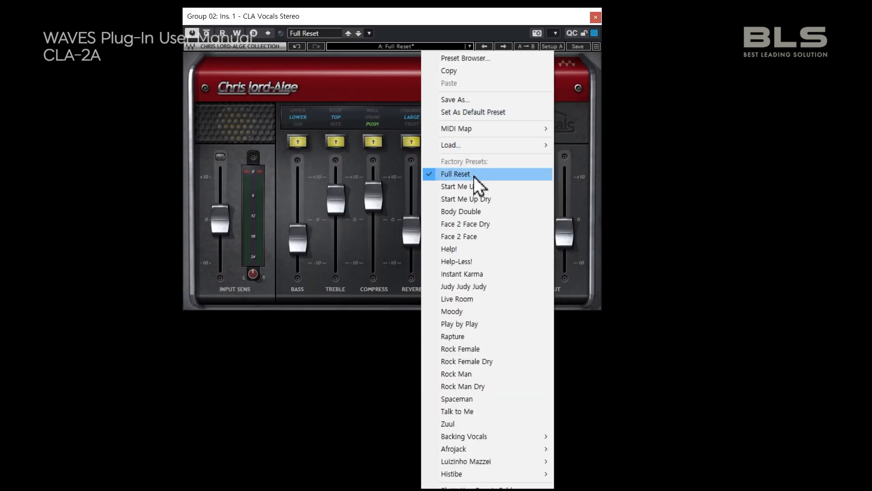
click(479, 215)
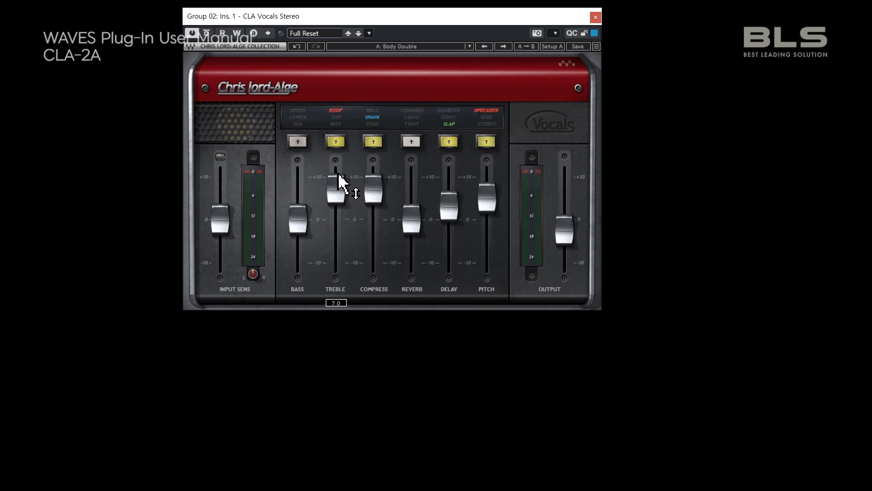
click(413, 45)
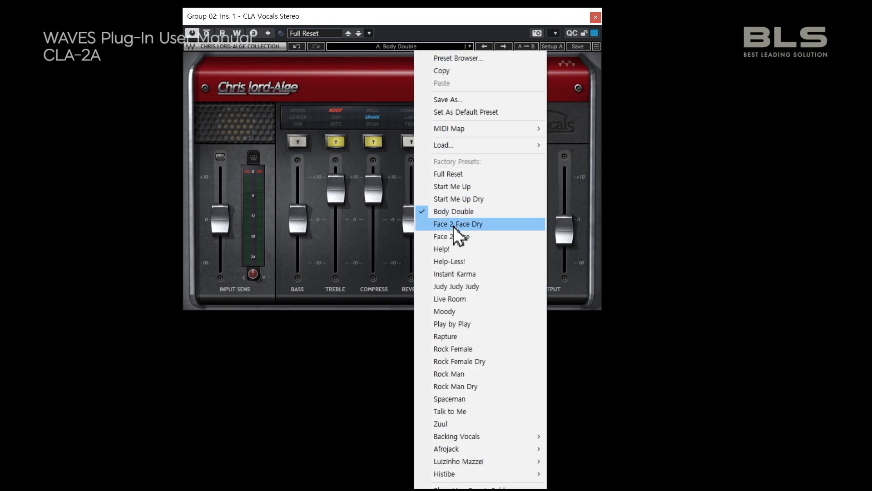
click(455, 224)
click(403, 46)
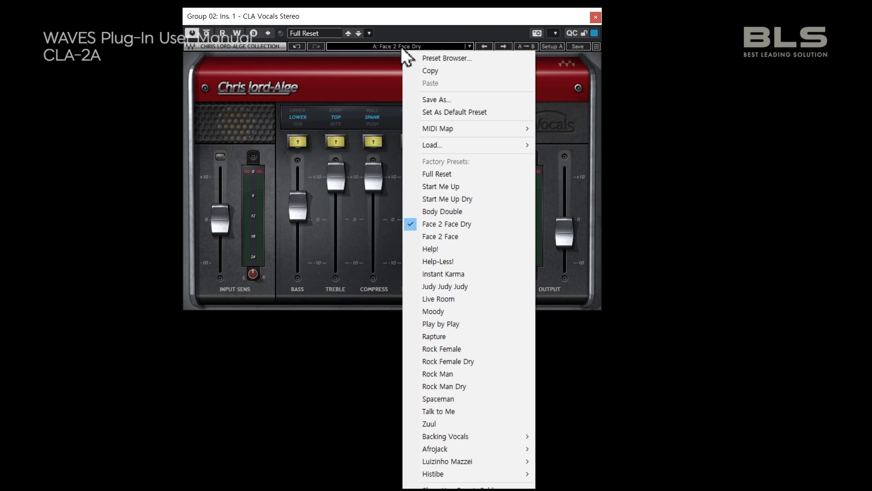
click(401, 47)
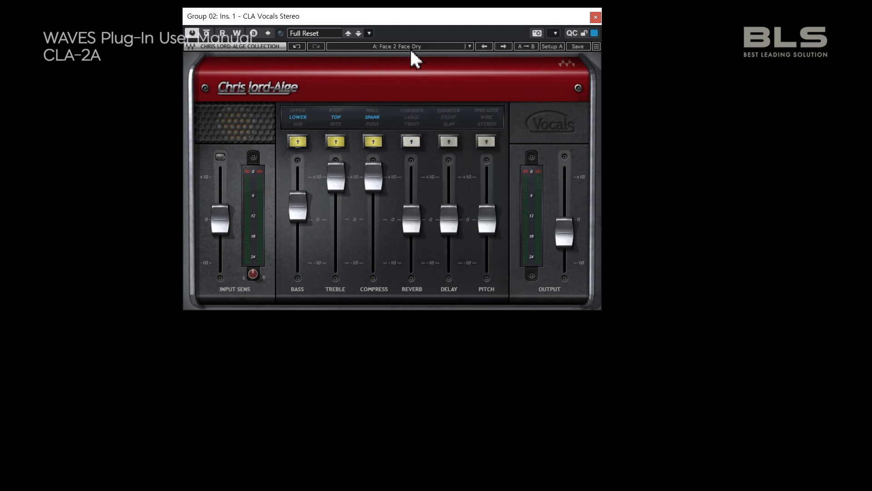
mouse_move(301, 212)
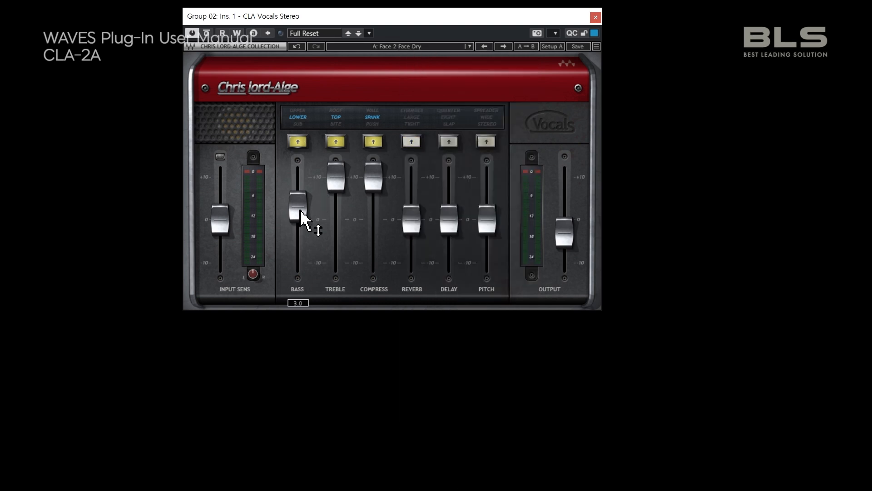
Load the Live Room and Rock Female factory presets in turn, and inspect the Reverb fader's value
click(401, 47)
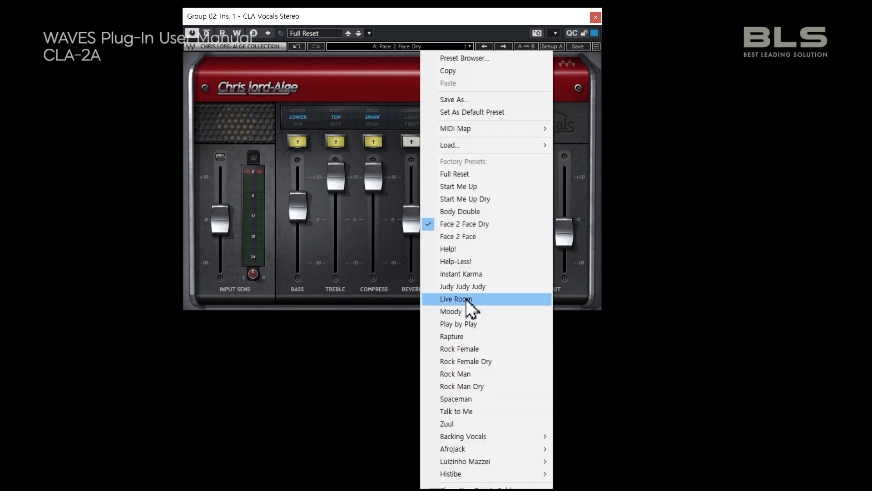
click(467, 299)
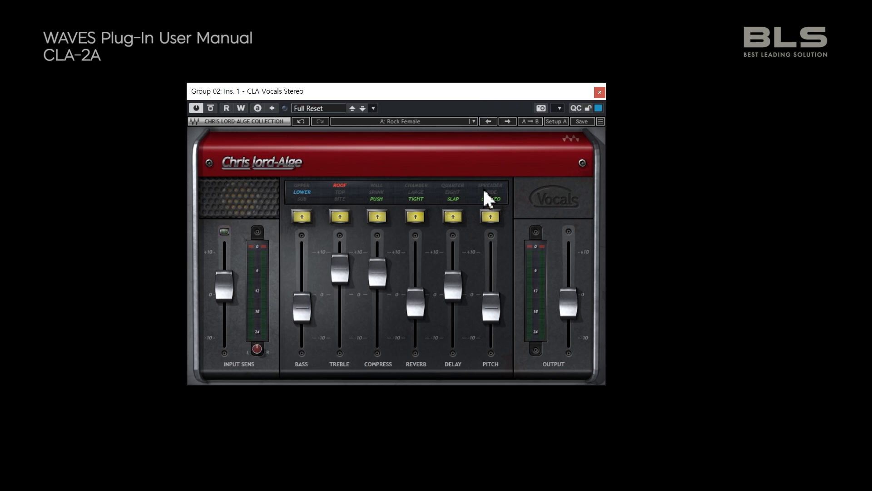
mouse_move(420, 311)
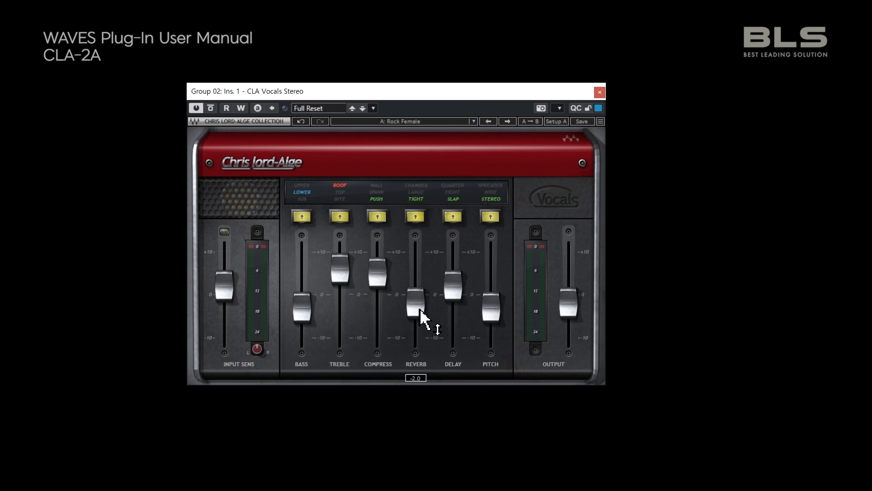